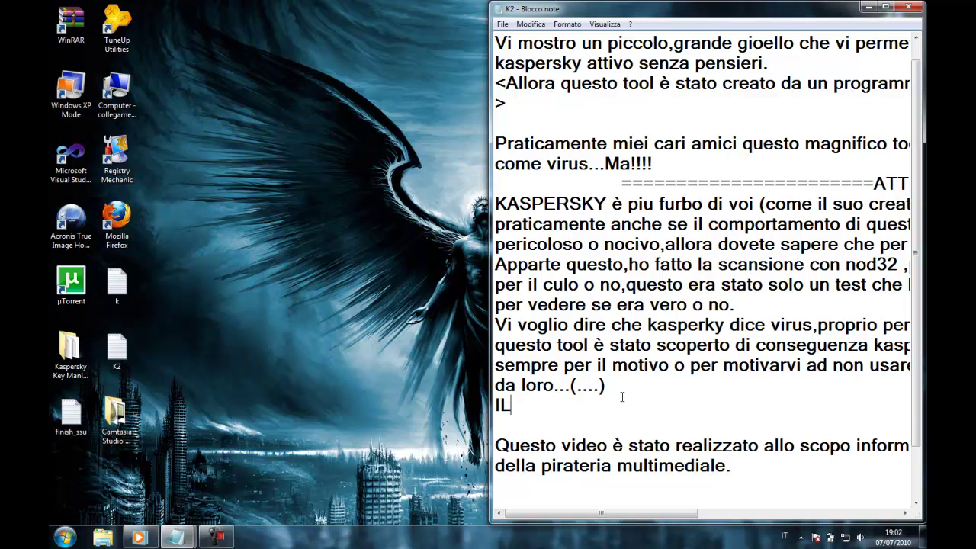
Complete the note line as "IL NOME DEL TOOL è" and copy the name Kaspersky Key Maniac 2.3.1 from the desktop folder's properties.
type("NOME ")
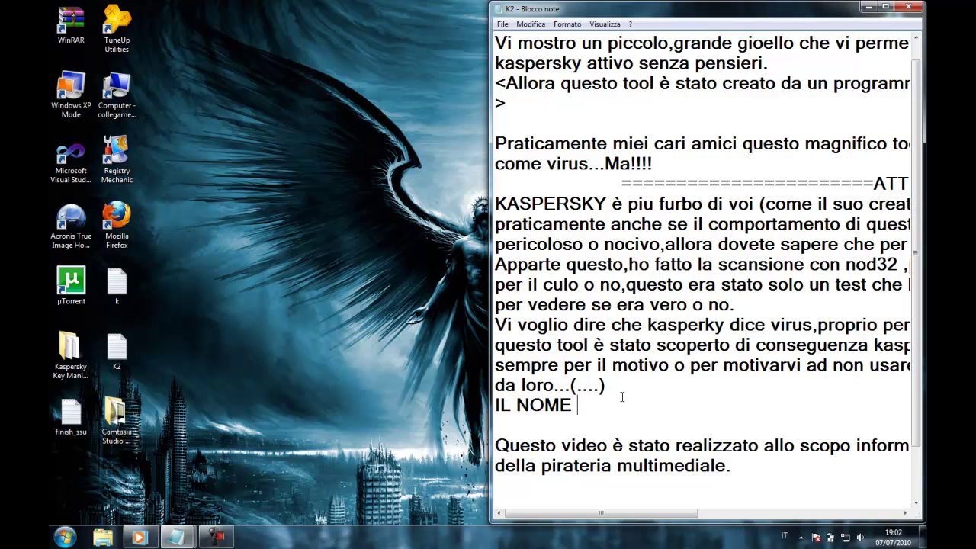
type("DEL TOOL è")
left_click(71, 351)
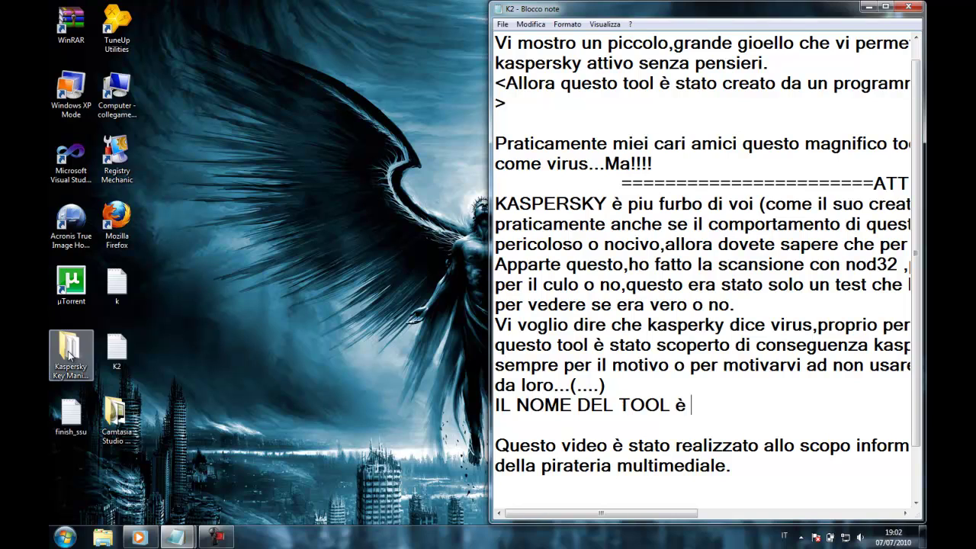
right_click(67, 354)
left_click(333, 233)
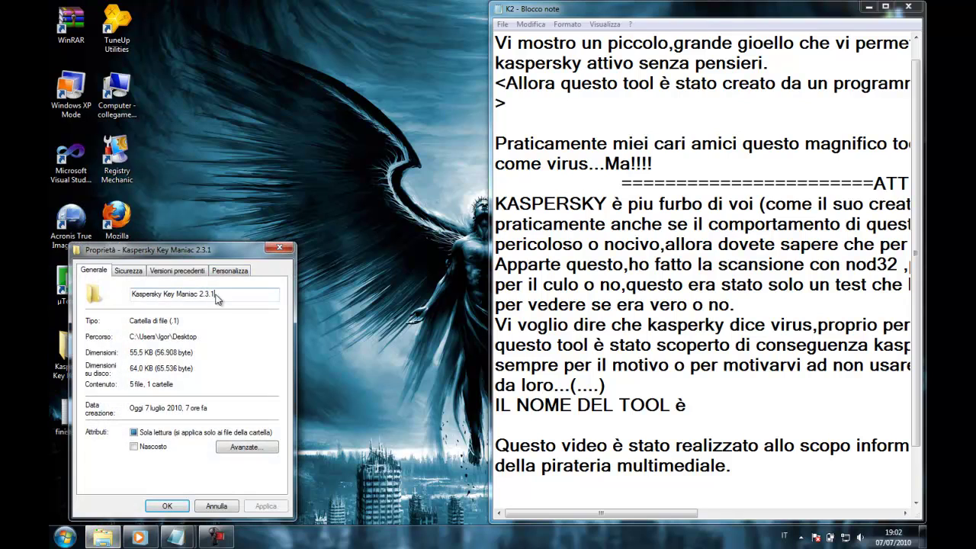
left_click_drag(217, 299, 131, 296)
right_click(163, 295)
left_click(191, 335)
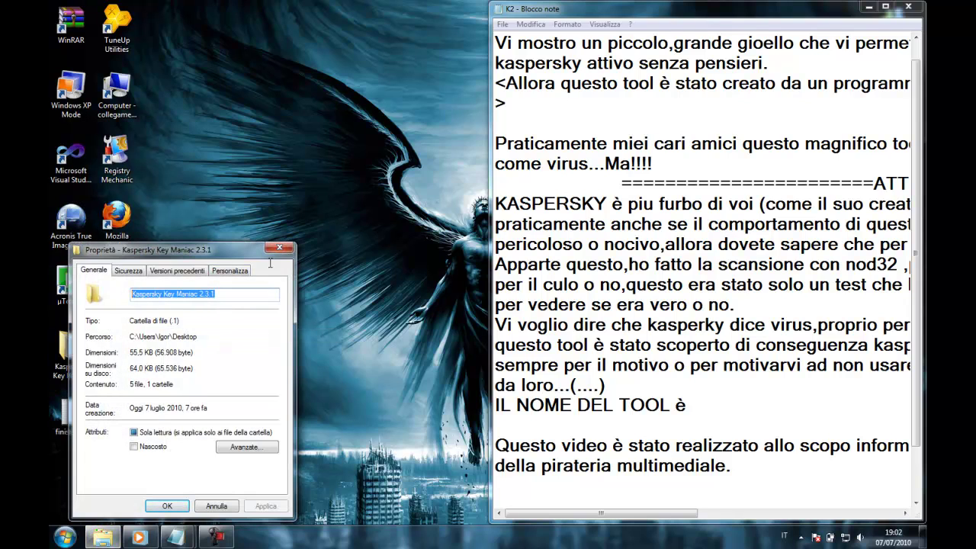
left_click(279, 247)
Paste the copied tool name at the end of the line and add the line "ECCO VI MOSTRO LA SUA INTERFACCIA" below it.
right_click(724, 418)
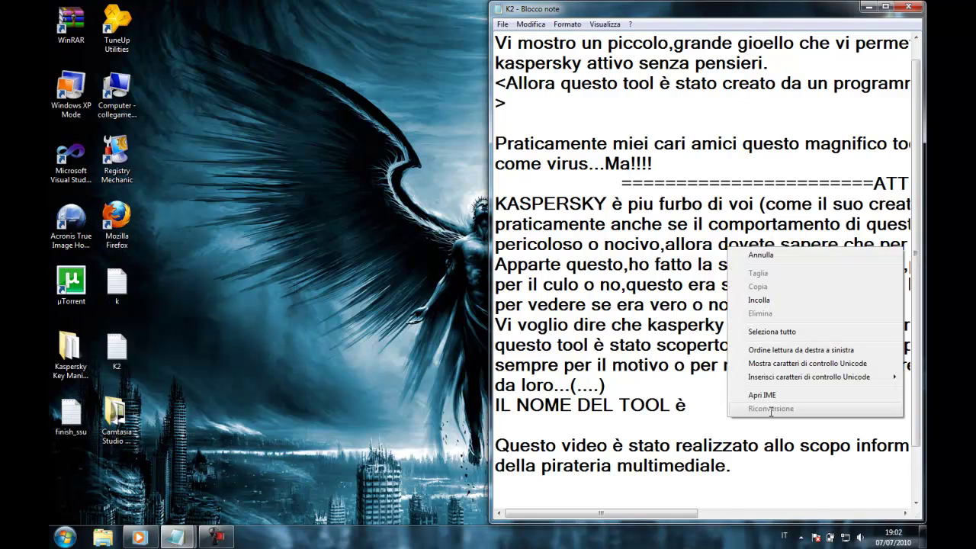
left_click(758, 299)
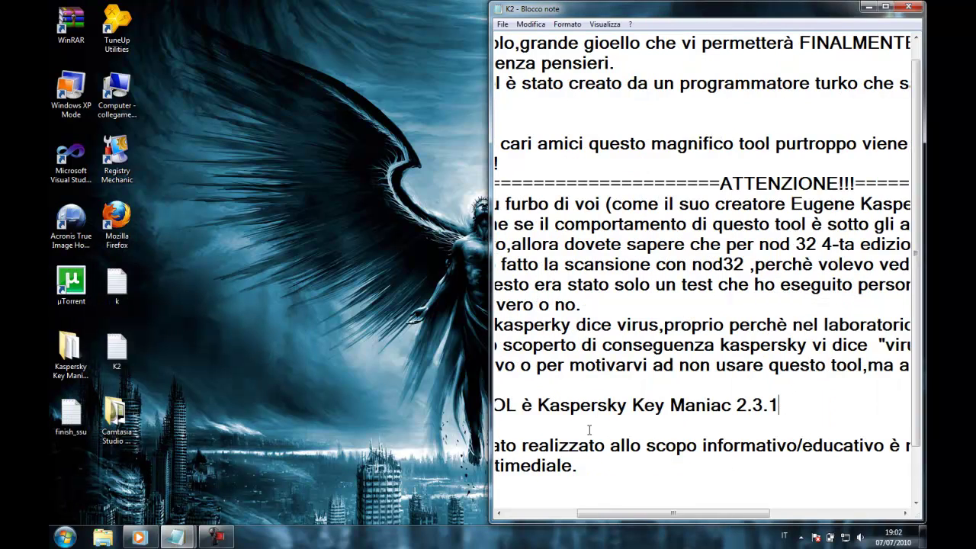
left_click_drag(538, 410, 787, 405)
left_click(797, 404)
key("Return")
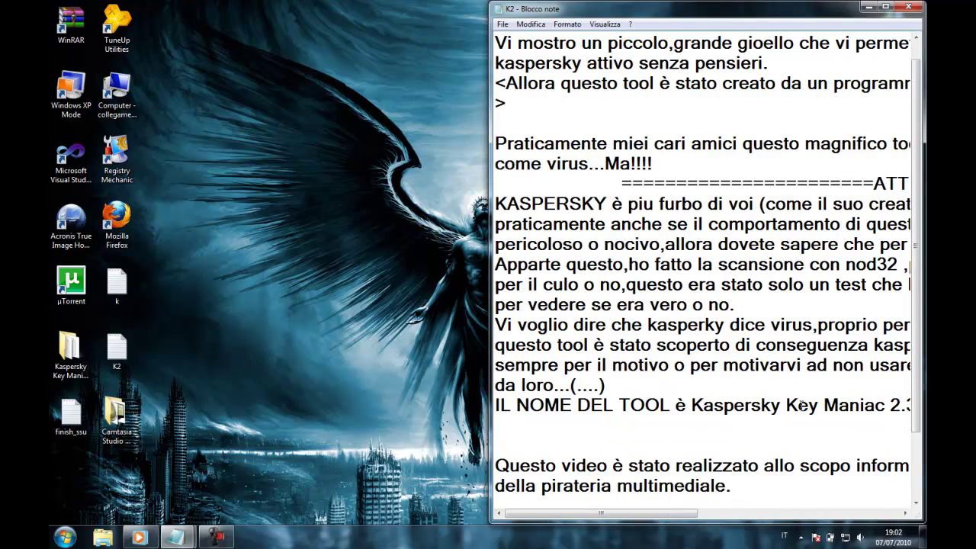
type("ECCO VI ")
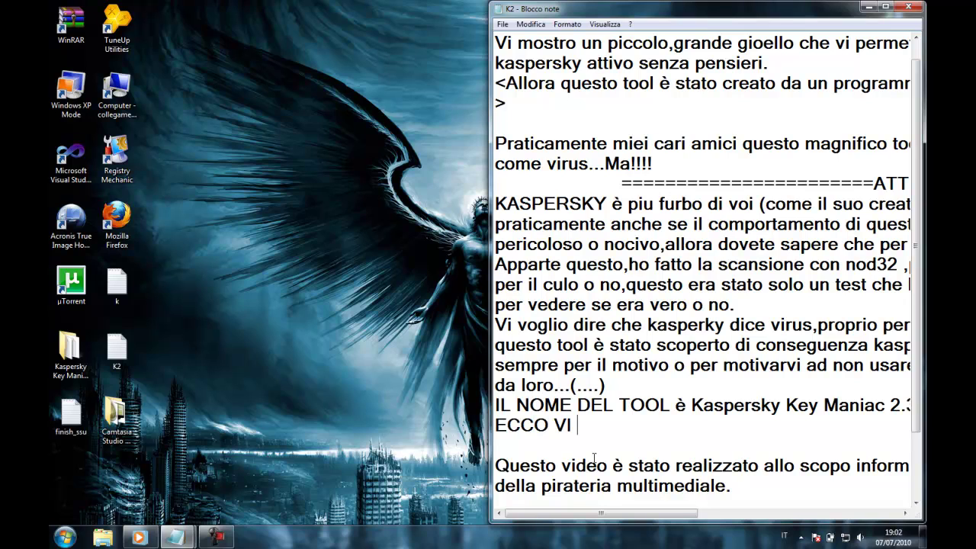
type("MOSTRO LA SUA INTERFACCIA")
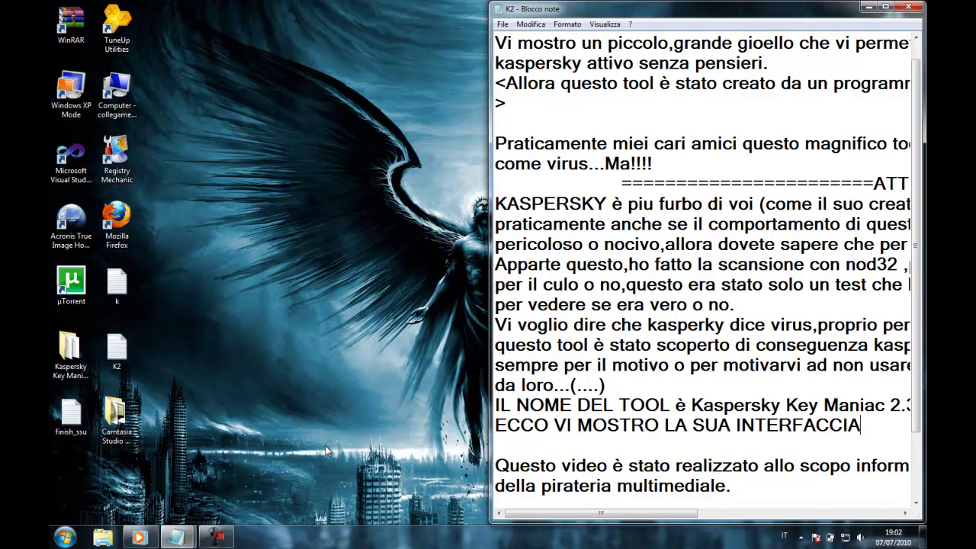
Inspect the desktop's Kaspersky Key Maniac 2.3.1 folder and its Downloaded Keys subfolder, and close the window.
double_click(70, 349)
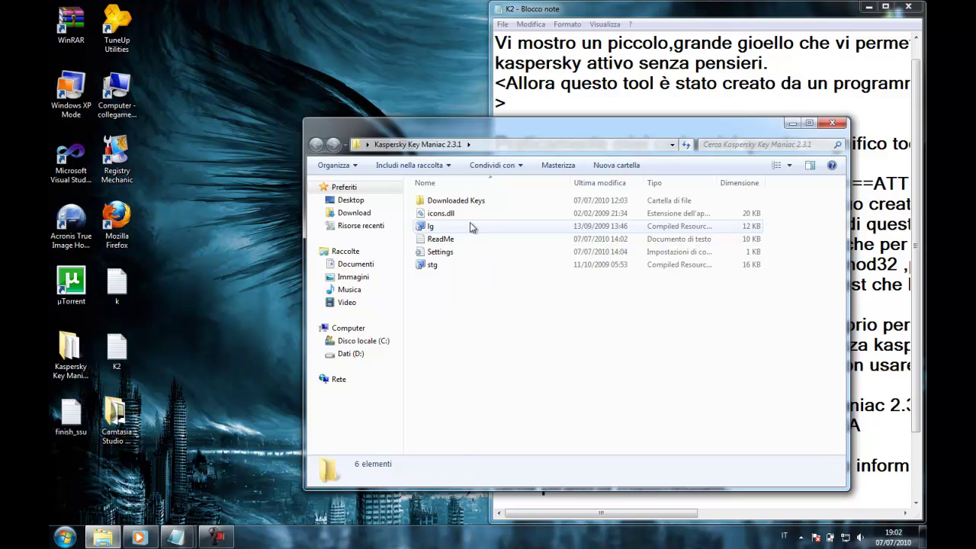
double_click(471, 209)
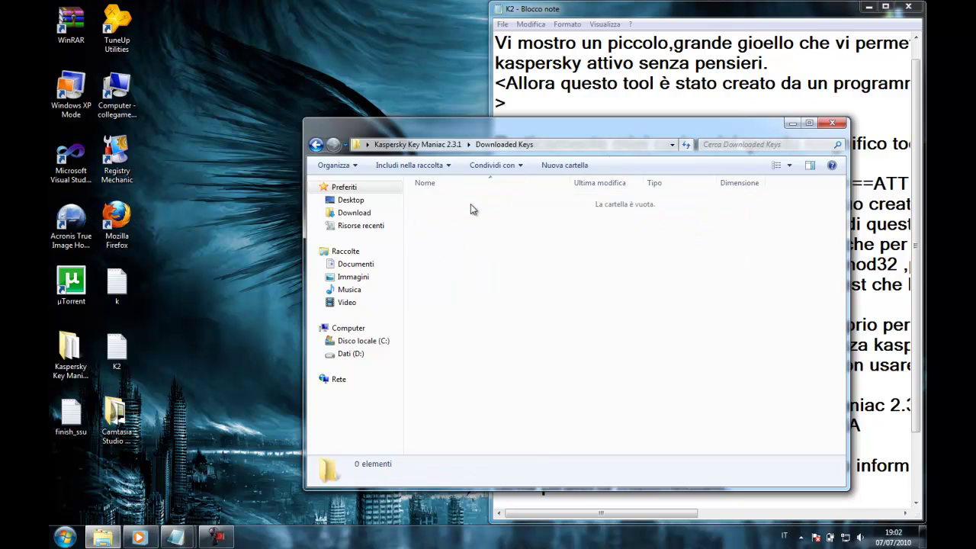
left_click(829, 125)
Open the Dati (D:) drive and look through its files for the Antivirus archive.
double_click(116, 90)
double_click(655, 215)
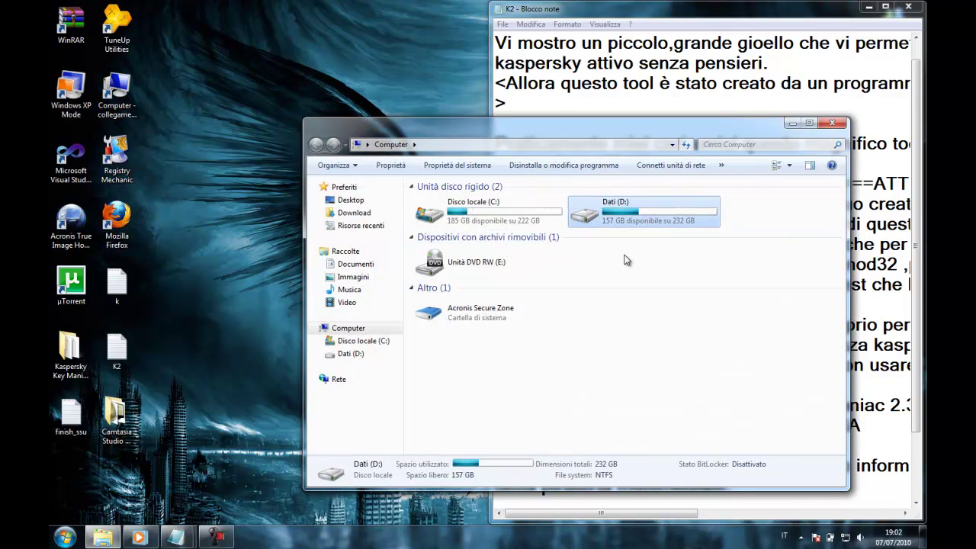
scroll(622, 268, "down", 20)
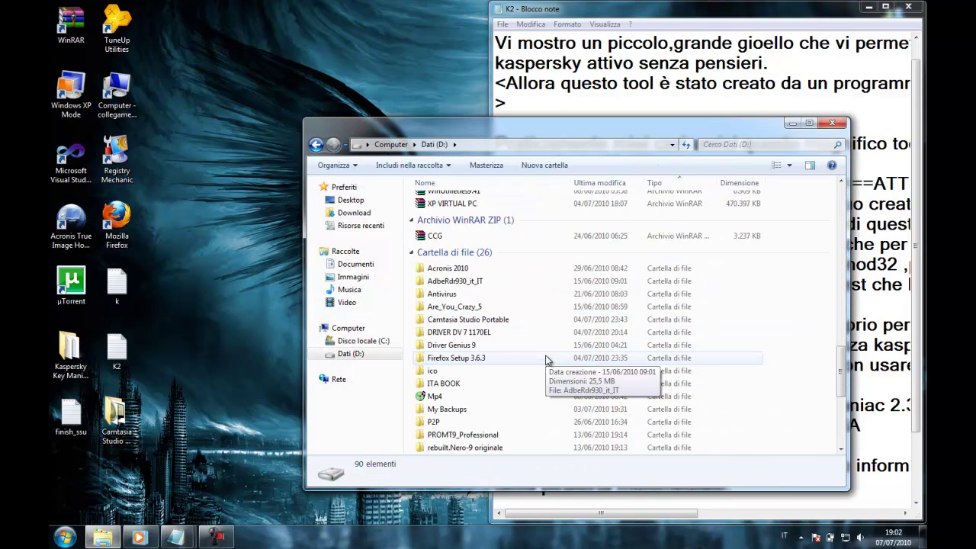
scroll(519, 363, "down", 1)
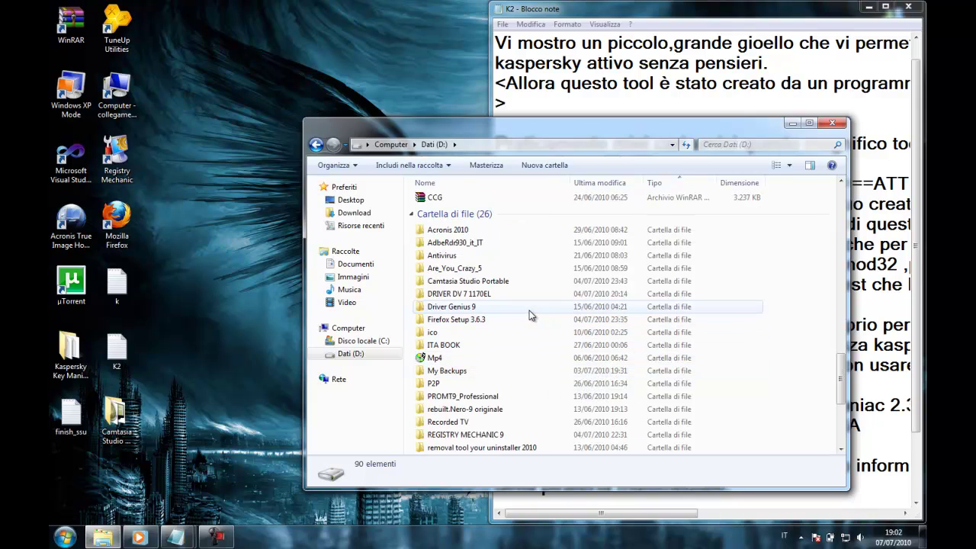
scroll(531, 316, "down", 1)
scroll(524, 373, "down", 1)
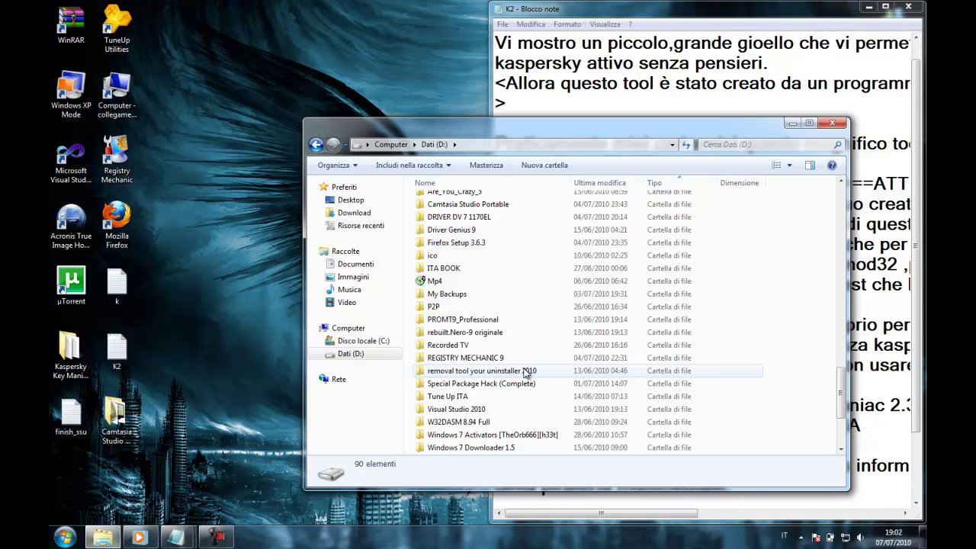
scroll(526, 372, "down", 1)
scroll(510, 374, "down", 1)
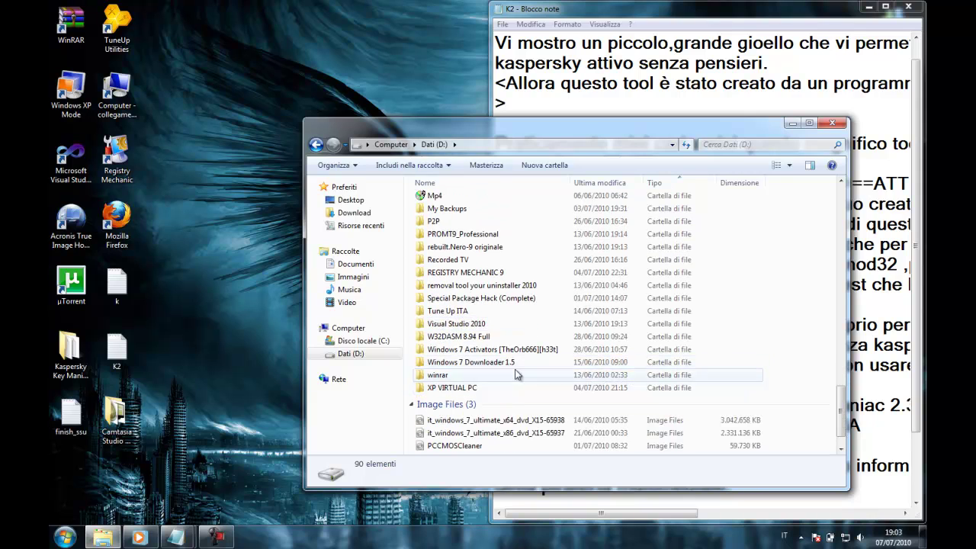
scroll(540, 287, "up", 20)
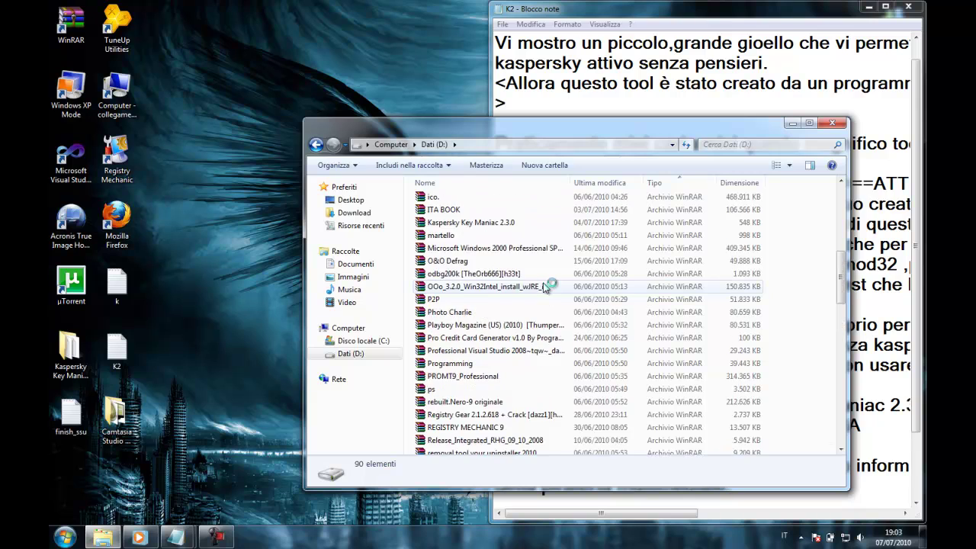
scroll(544, 286, "up", 3)
Open the Antivirus archive and browse to its Antivirus\Kaspersky - Copia folder.
left_click(492, 276)
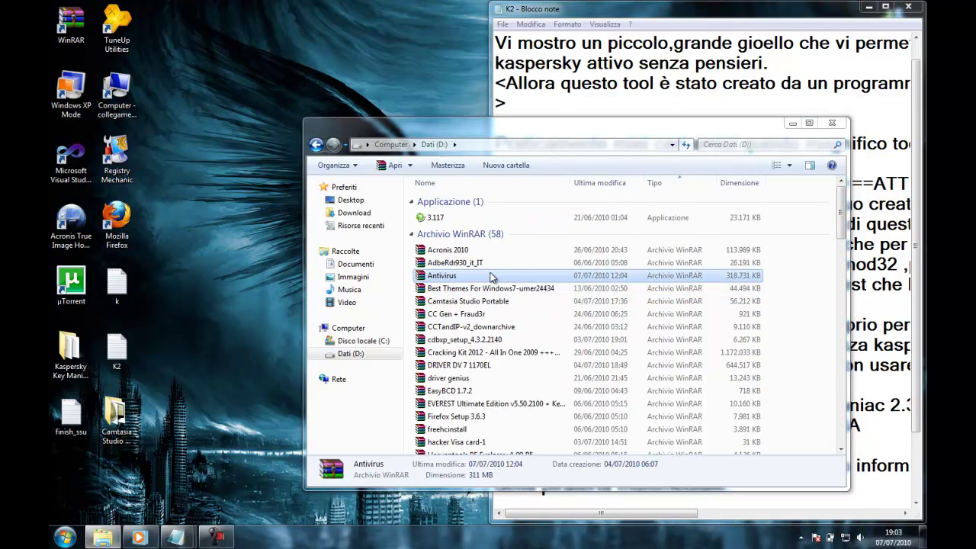
double_click(486, 148)
left_click(484, 151)
double_click(484, 150)
double_click(486, 149)
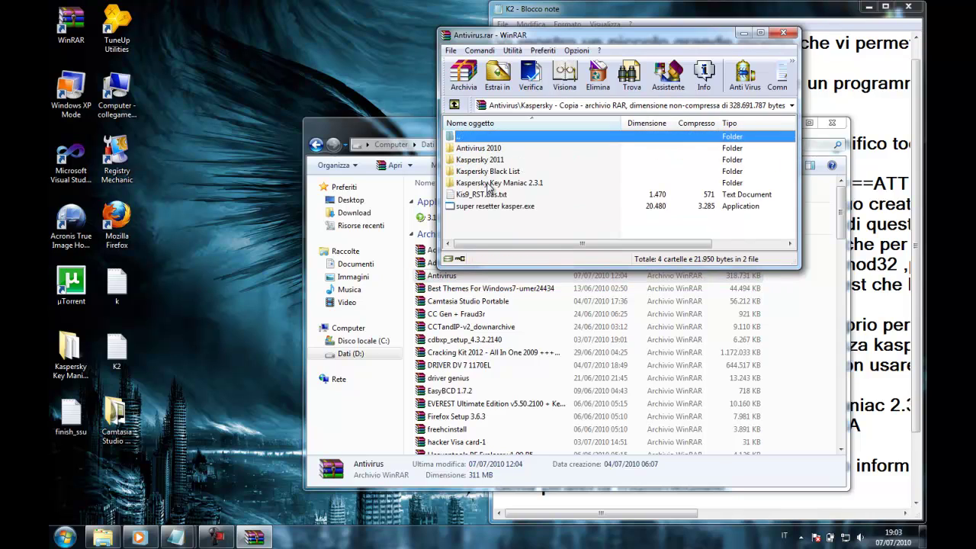
double_click(490, 182)
left_click(453, 105)
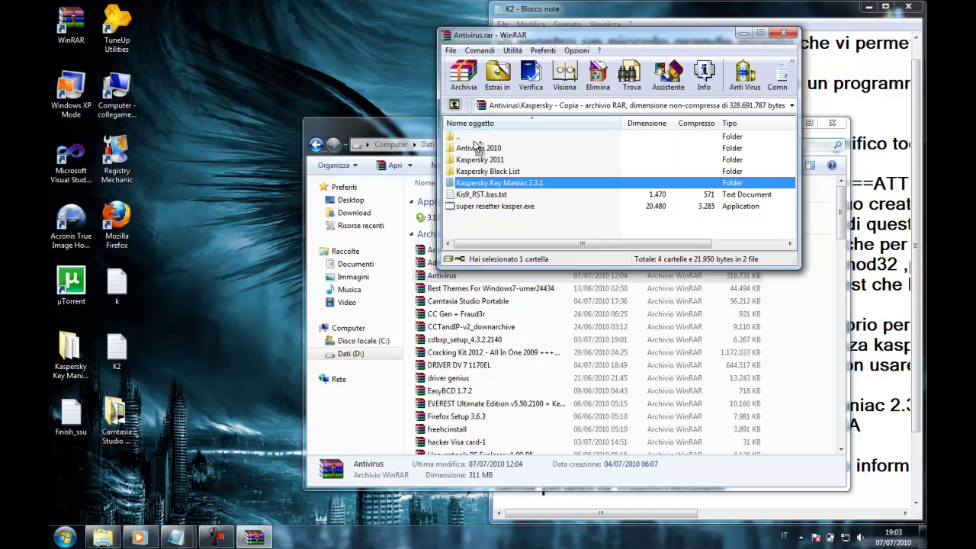
Extract the Kaspersky Key Maniac 2.3.1 folder to the desktop, merging it with the existing folder, and close the archive and drive windows.
left_click_drag(486, 187, 194, 233)
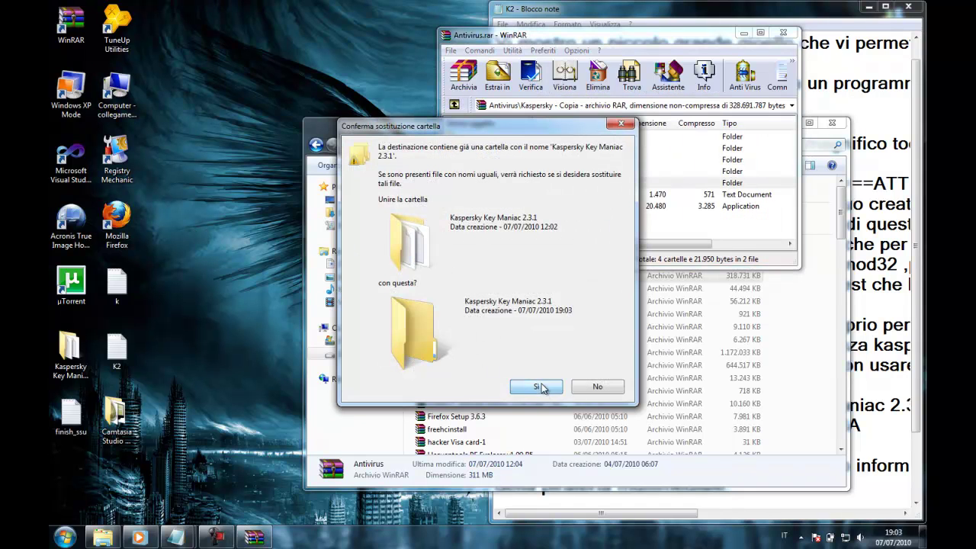
left_click(541, 387)
left_click(365, 398)
left_click(450, 183)
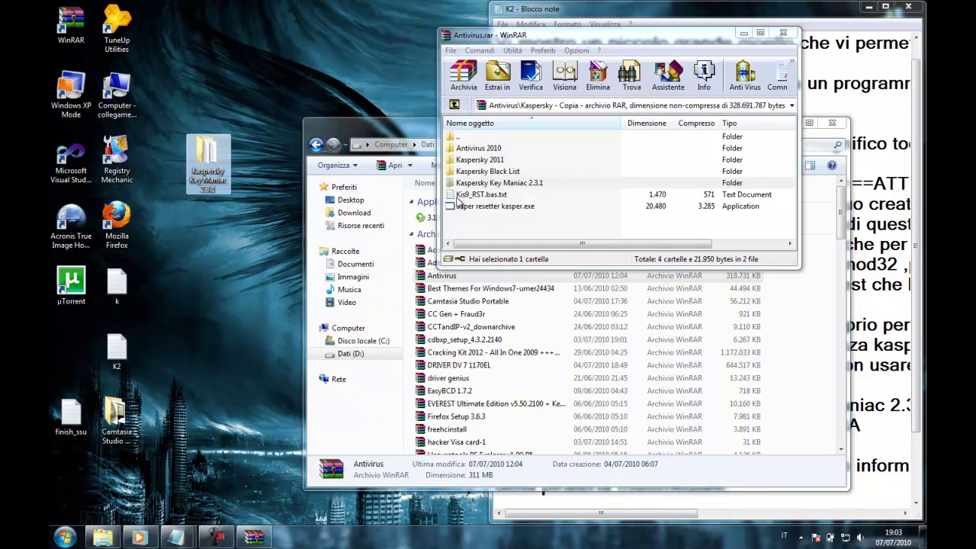
left_click(782, 33)
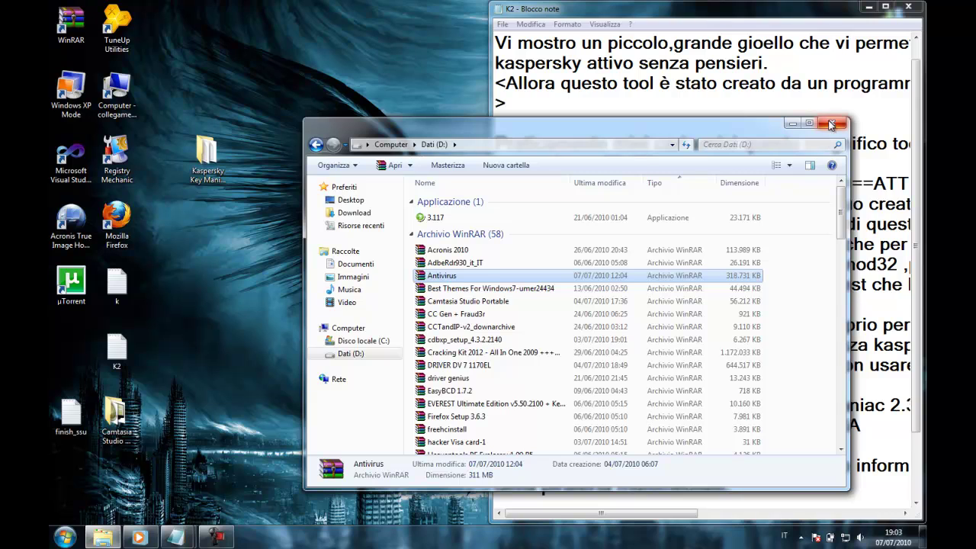
left_click(831, 123)
Launch the Kaspersky Key Maniac 2.3.1 application from the extracted folder, close the folder, and place the tool's window beside the note.
double_click(206, 153)
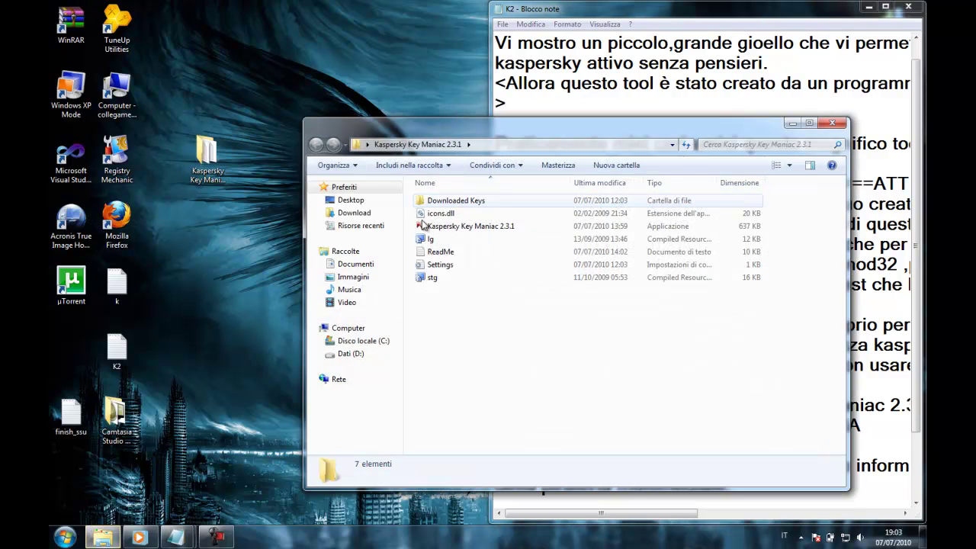
double_click(461, 227)
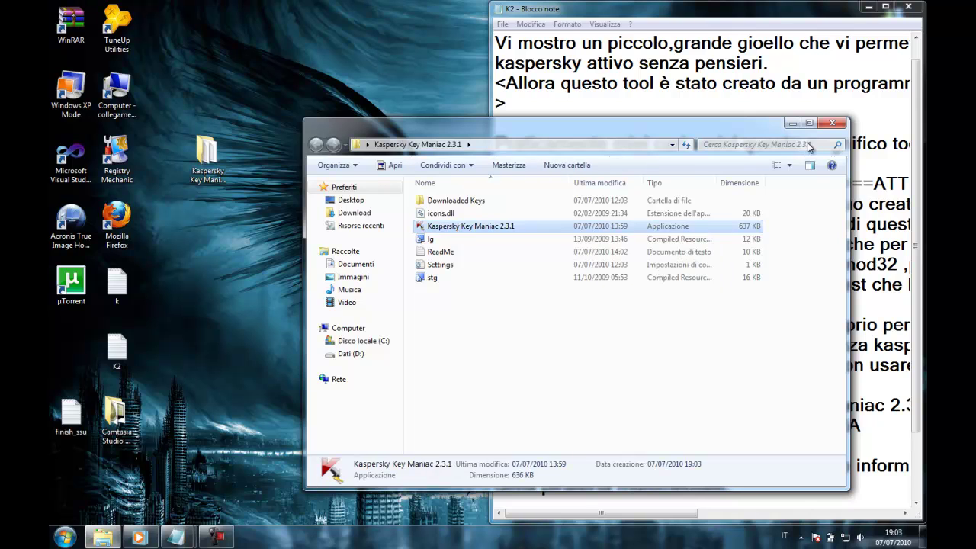
left_click(831, 126)
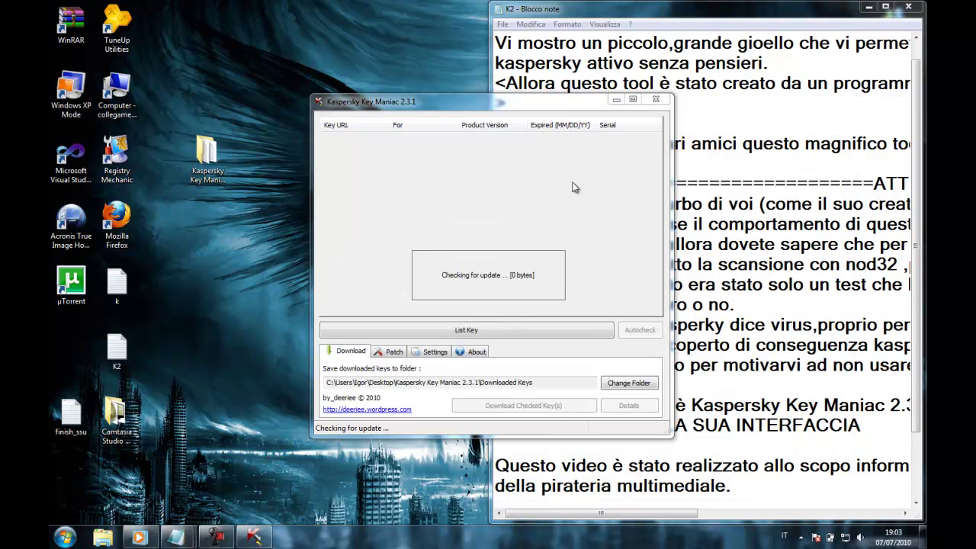
left_click_drag(470, 108, 399, 105)
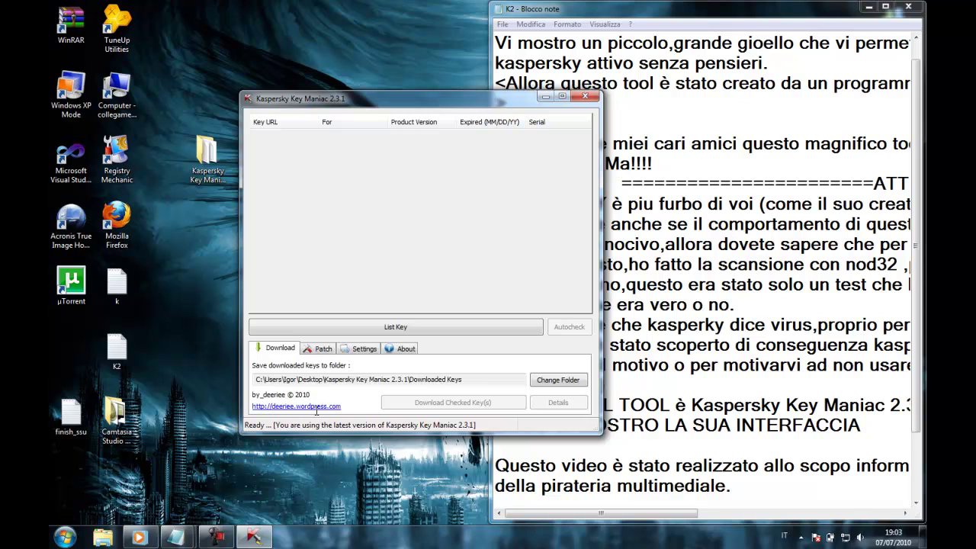
left_click_drag(343, 97, 204, 76)
Add the note line "POTETE SCARICARLO DAL SITO DEERIEE.WORDPRESS.COM", closing the browser window that opens, and highlight the site address.
left_click(884, 432)
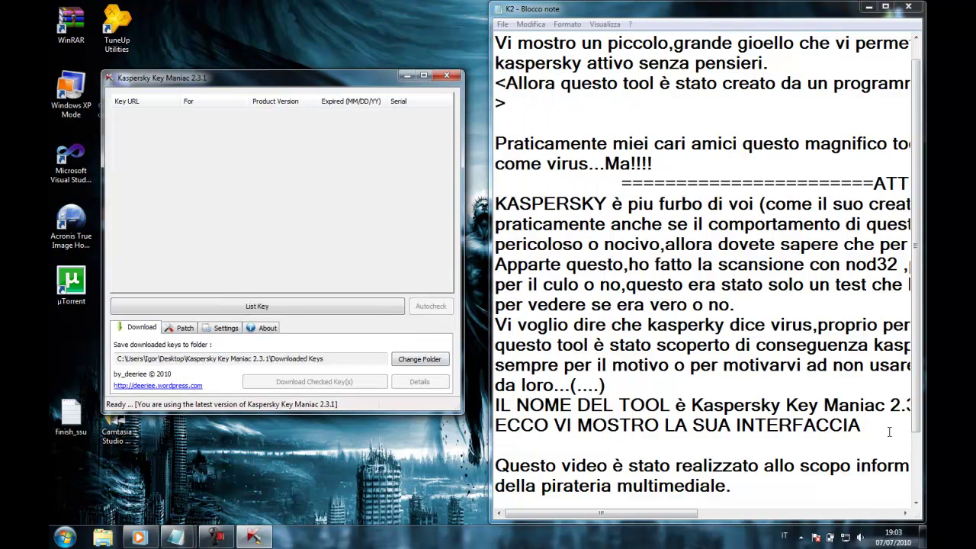
key("Return")
type("POTETE SCARI")
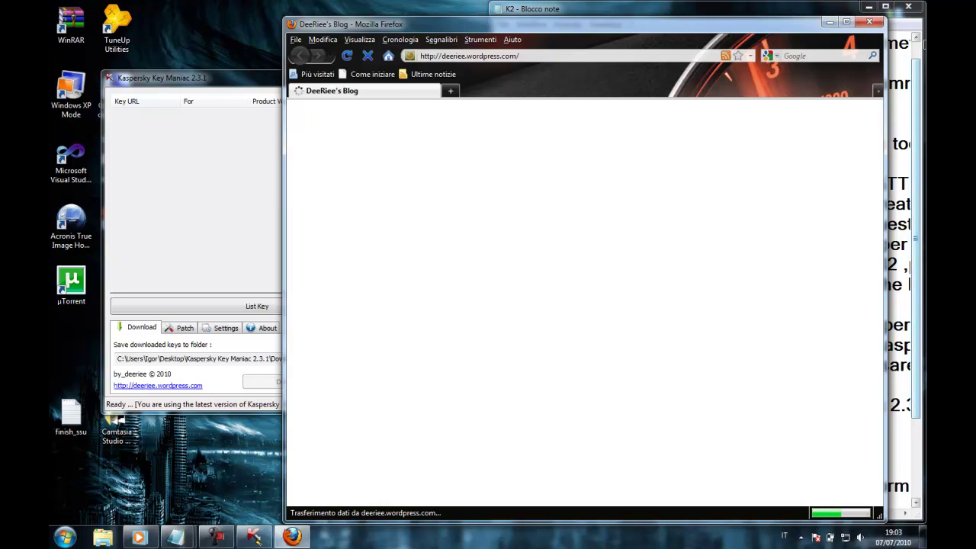
left_click(868, 22)
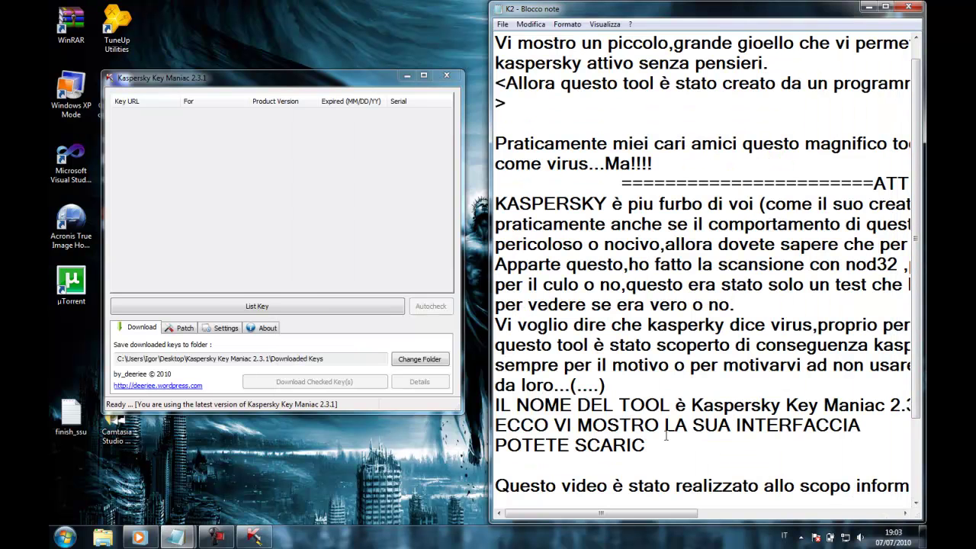
type("CARLO DAL SITO")
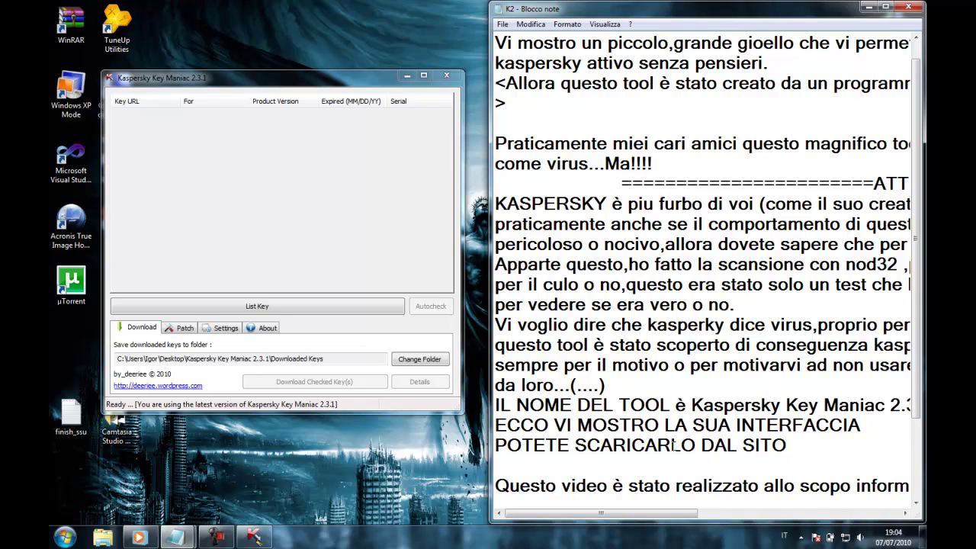
type(" DEERI")
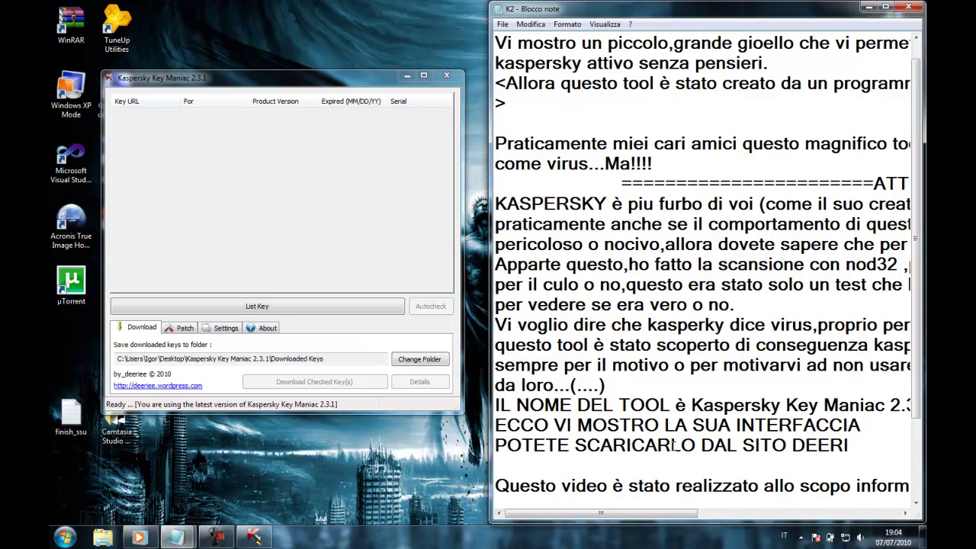
type("EE.WORD")
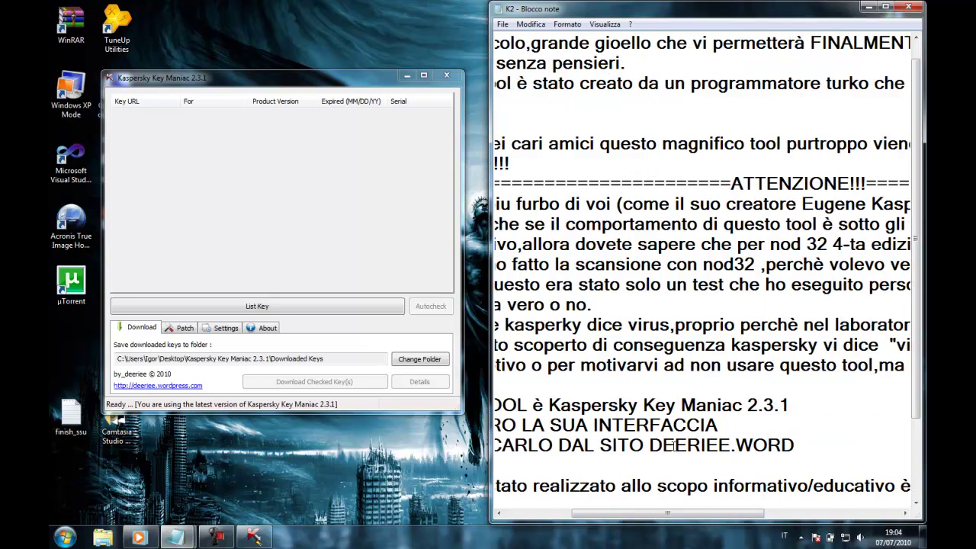
type("PRESS.COM")
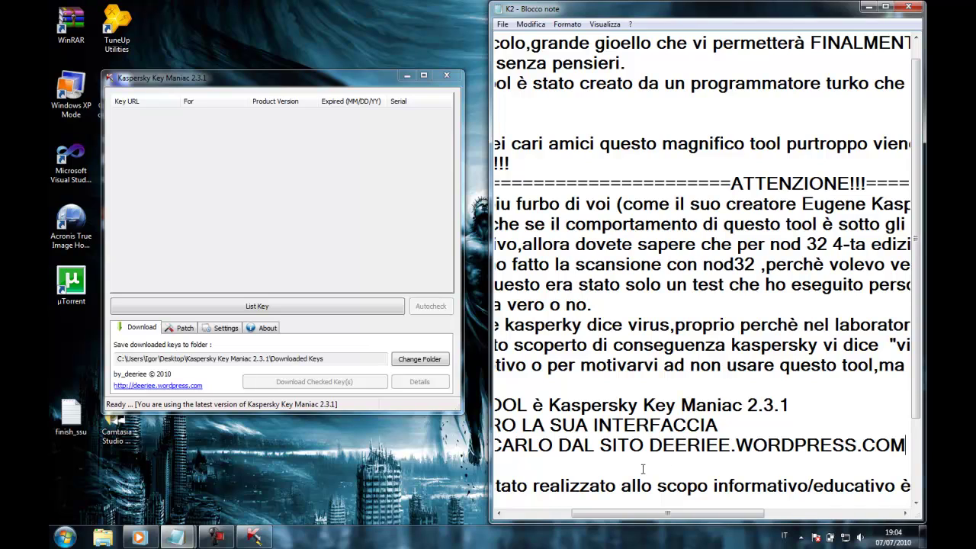
left_click_drag(649, 446, 906, 441)
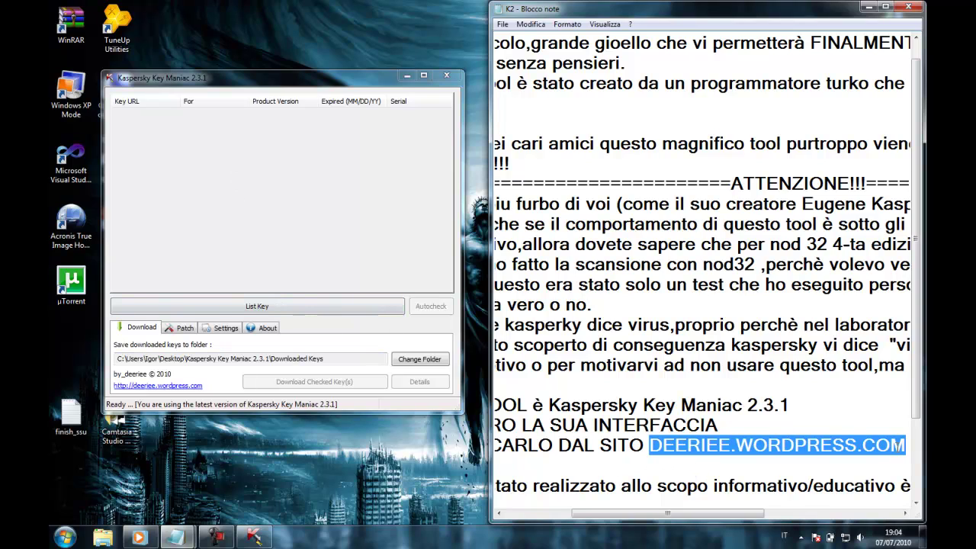
Add a new line to the K2 note below the site address reading "GUARDATE MI BASTA CLICCARE SU LIST KEY".
left_click(910, 444)
key("Return")
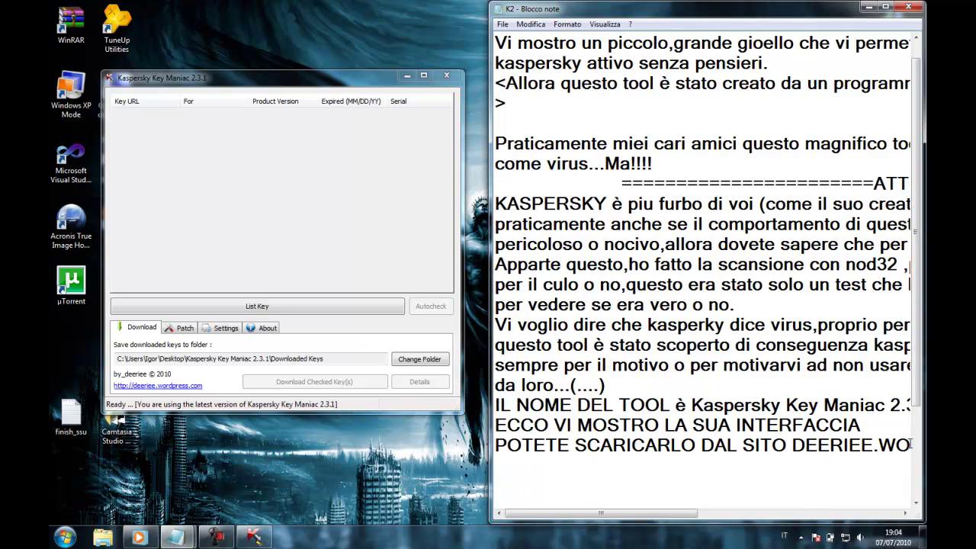
type("GUARDATE MI BASR")
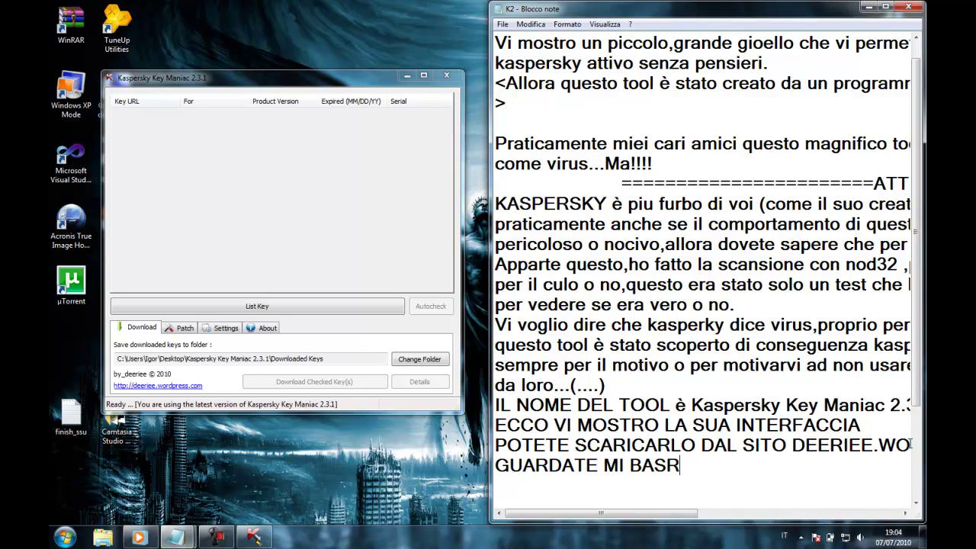
key("BackSpace")
type("TA CLICCARE")
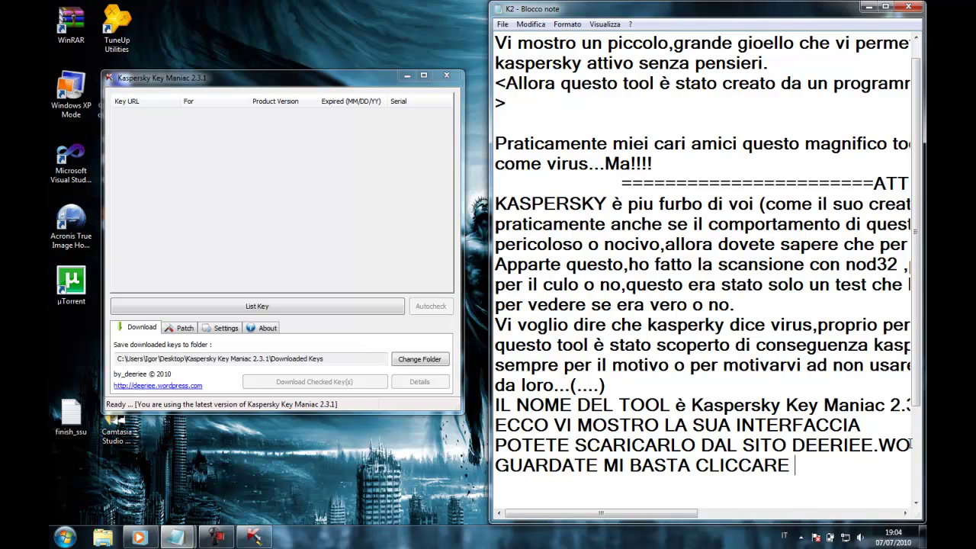
type(" SU LIST KEY ")
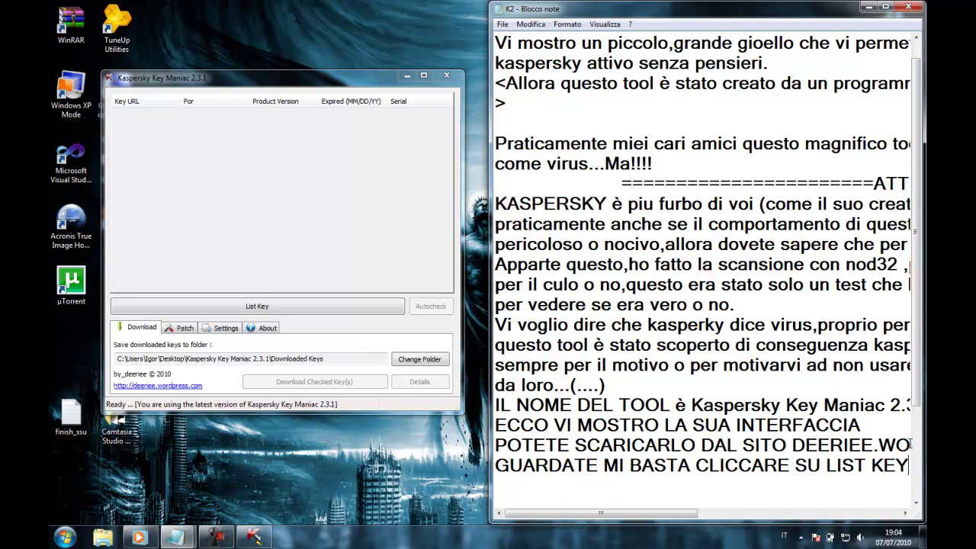
Extend the note line with "PER SCEGLIERE QUALSIASI KEY GENUINA", drawing out the final A, and highlight the elongated last word.
type("PER SCEGLIERE ")
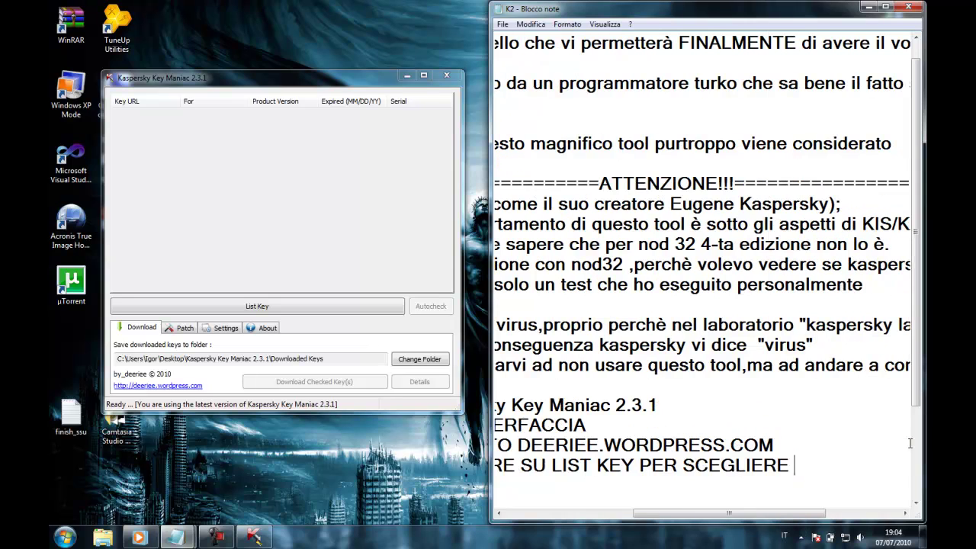
type("QUALS")
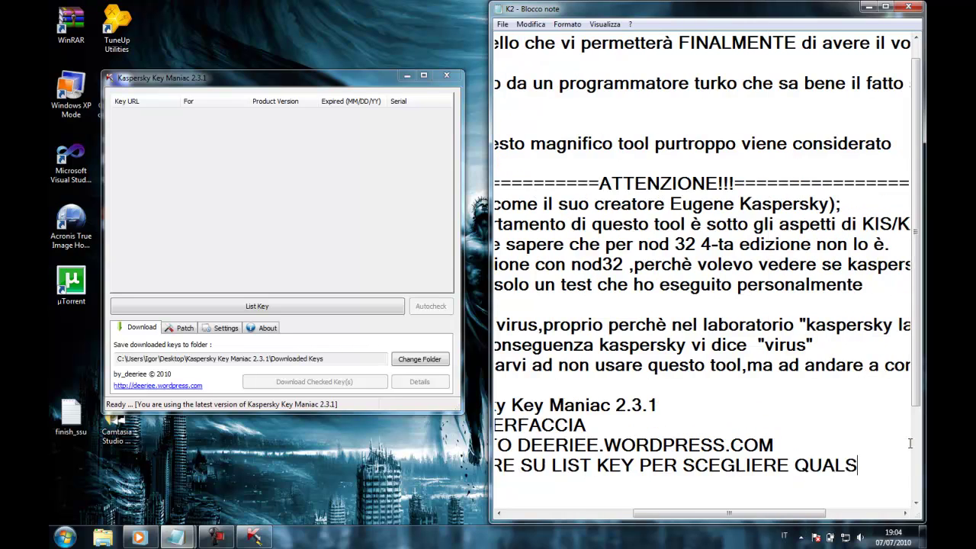
type("IASI K")
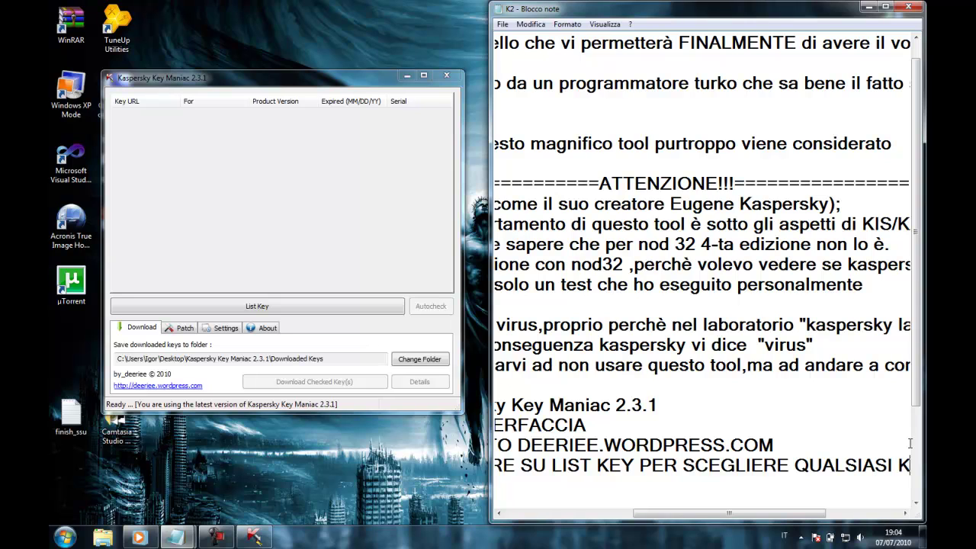
type("EY")
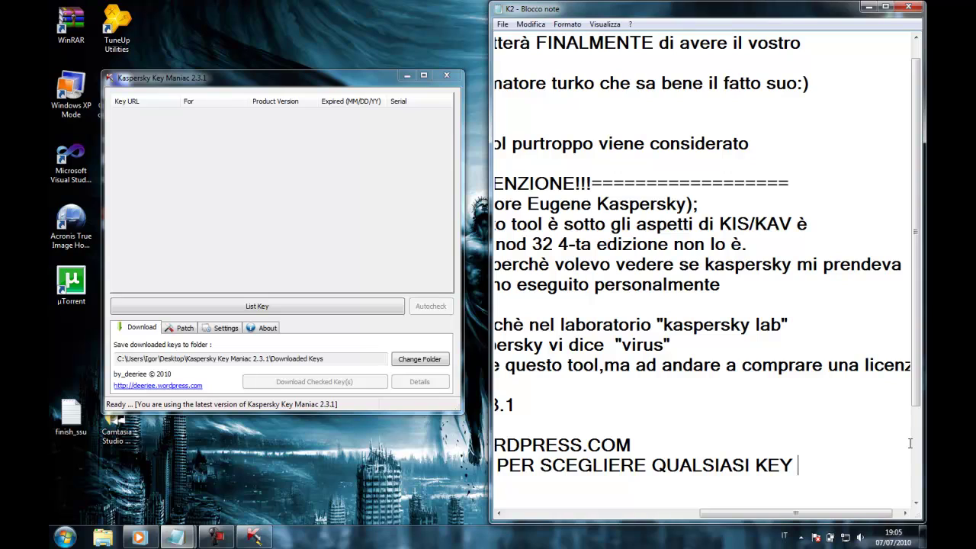
type(" GENUI")
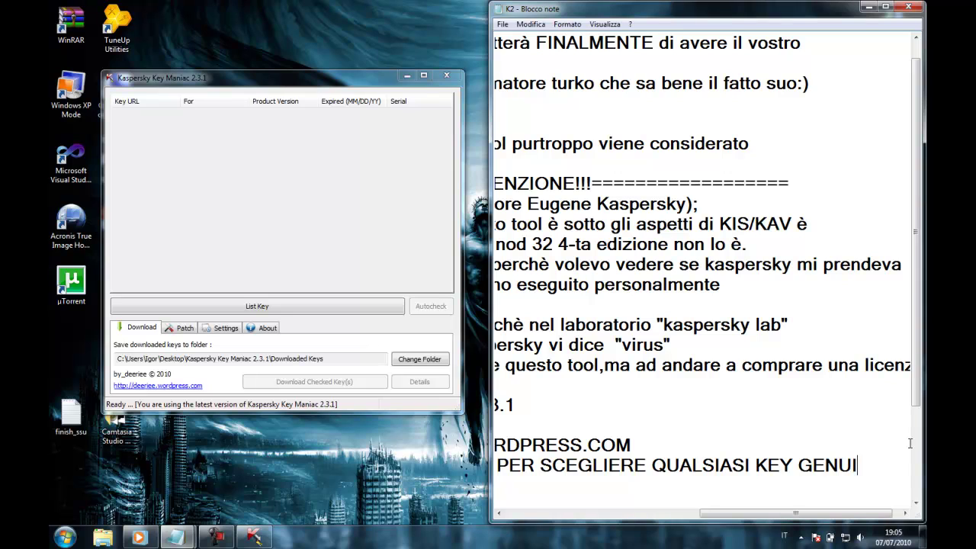
type("NAAAAAAAAAAAAAAAAAAAAAAAAAAAAAAA")
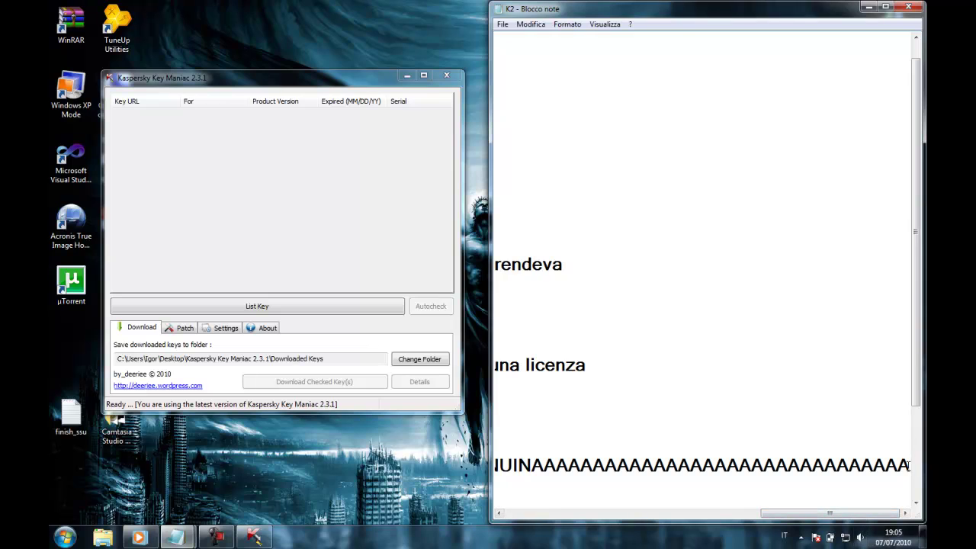
left_click_drag(910, 465, 602, 465)
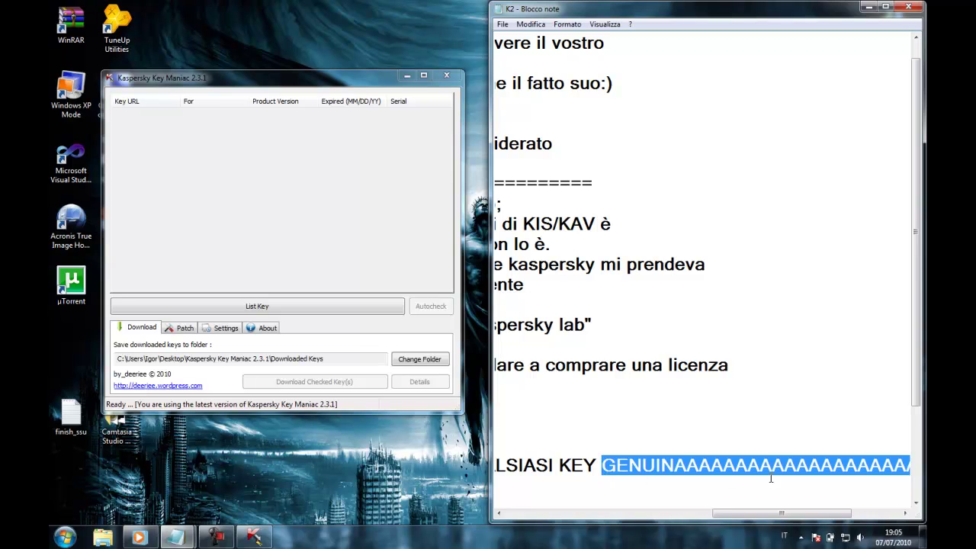
left_click_drag(780, 515, 571, 516)
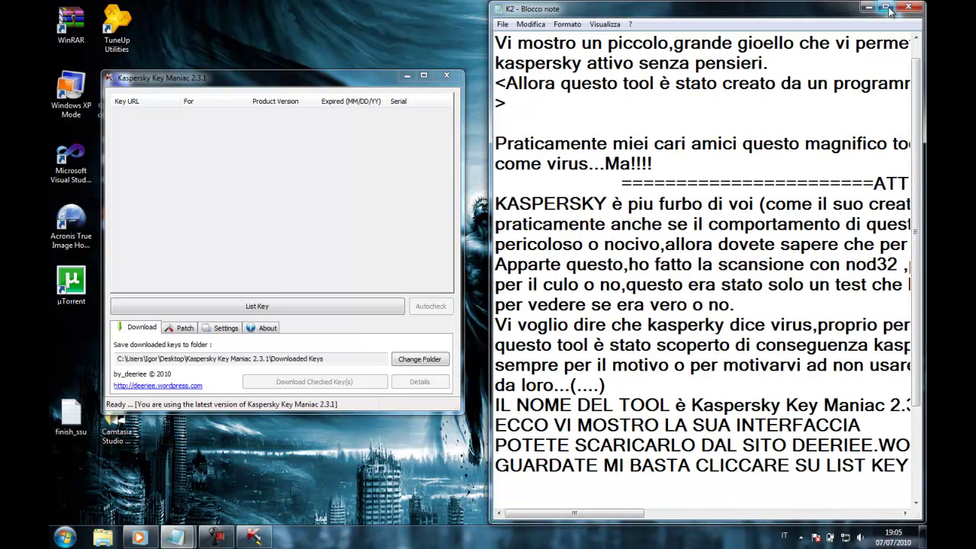
left_click_drag(843, 14, 838, 14)
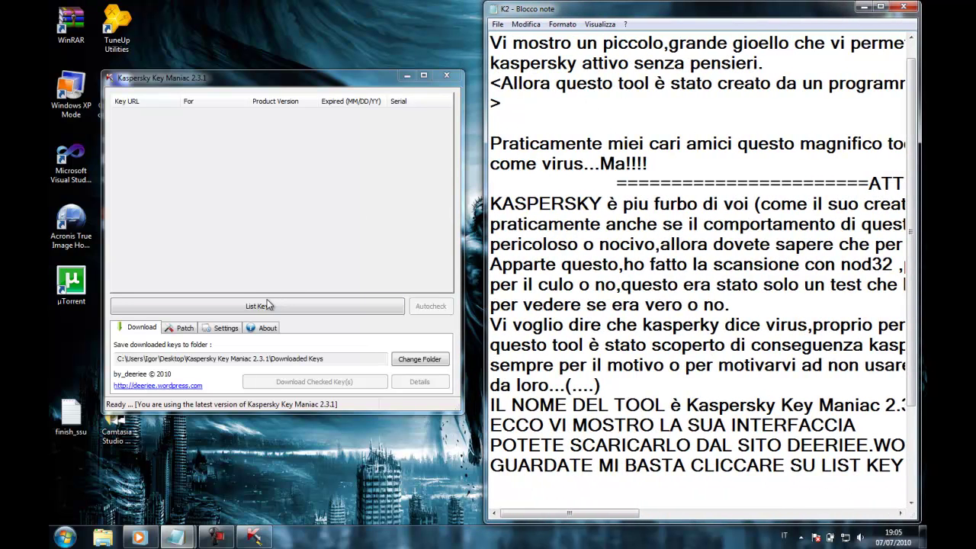
List the available keys in Key Maniac, confirming that KIS protection is disabled, and close the K2 note to centre the tool's window.
left_click(257, 307)
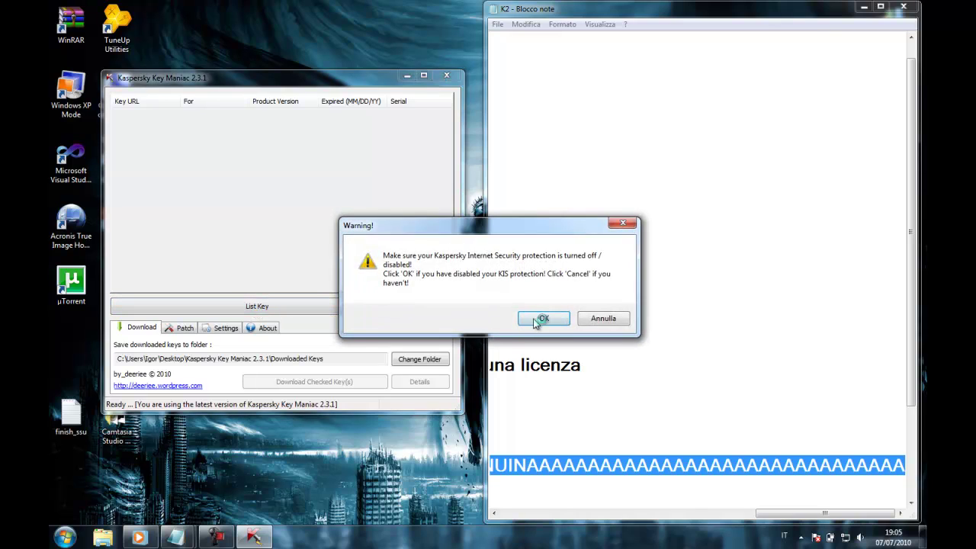
left_click(554, 321)
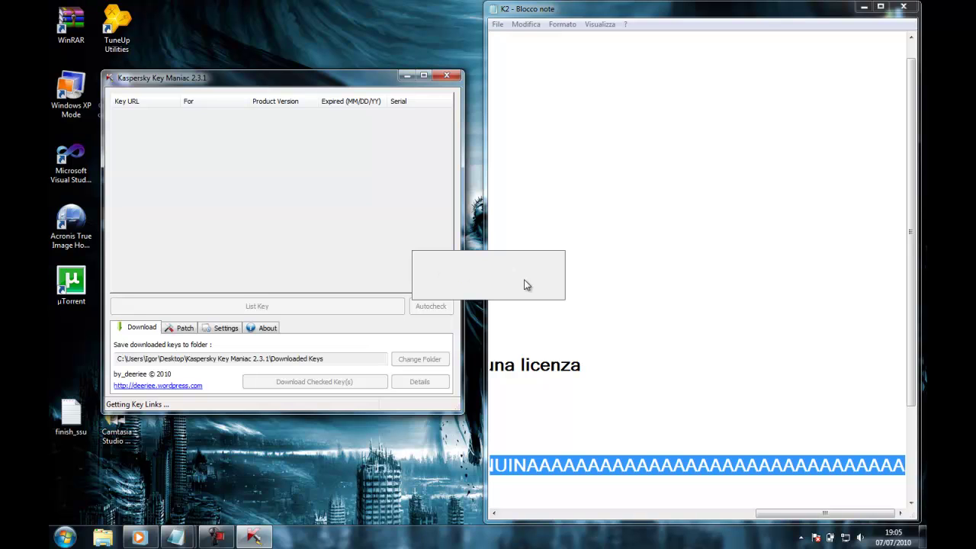
left_click(903, 7)
left_click(450, 277)
left_click_drag(334, 77, 554, 77)
Write "SCARICHIAMO LA KEY E INSTALLIAMO KIS 2011 OK??" in the k note and close it without saving.
left_click(131, 287)
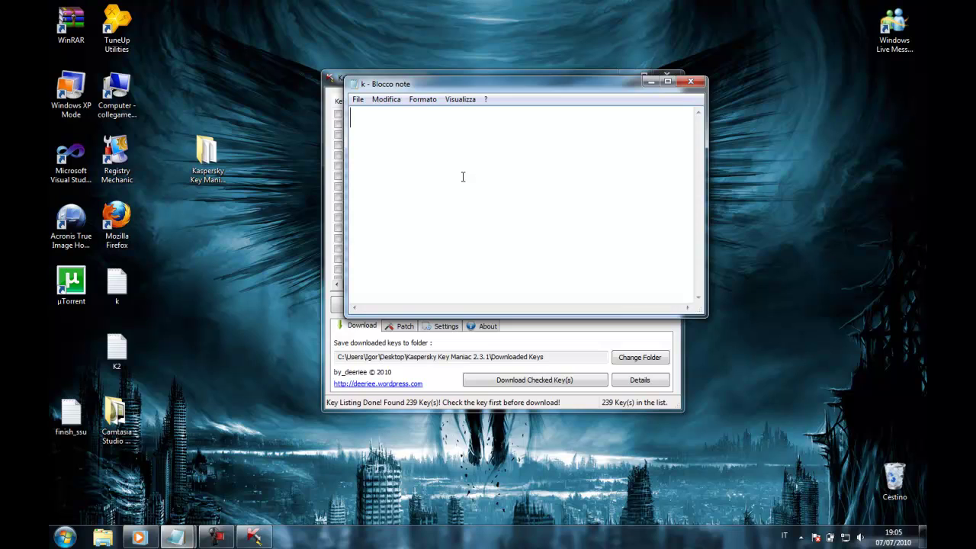
type("SCARI")
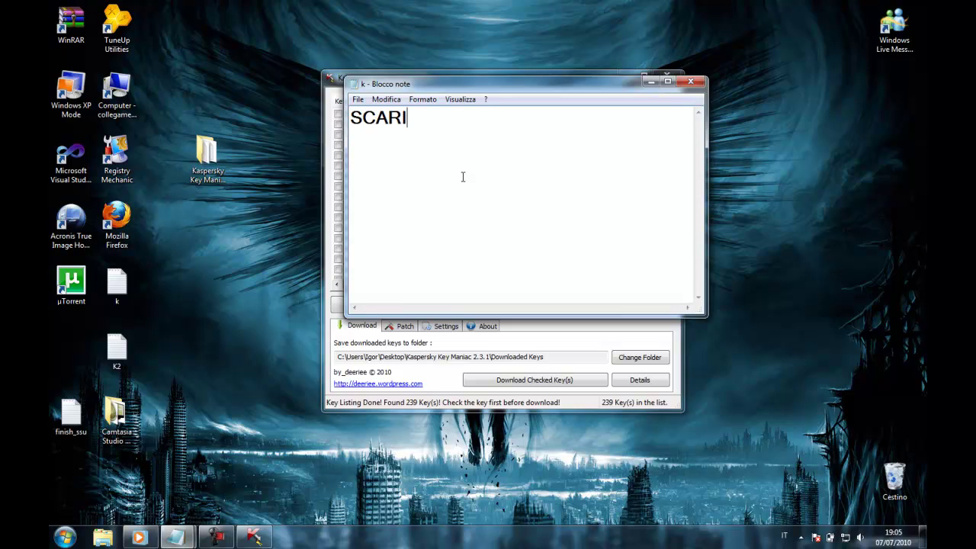
type("CHIAMO ")
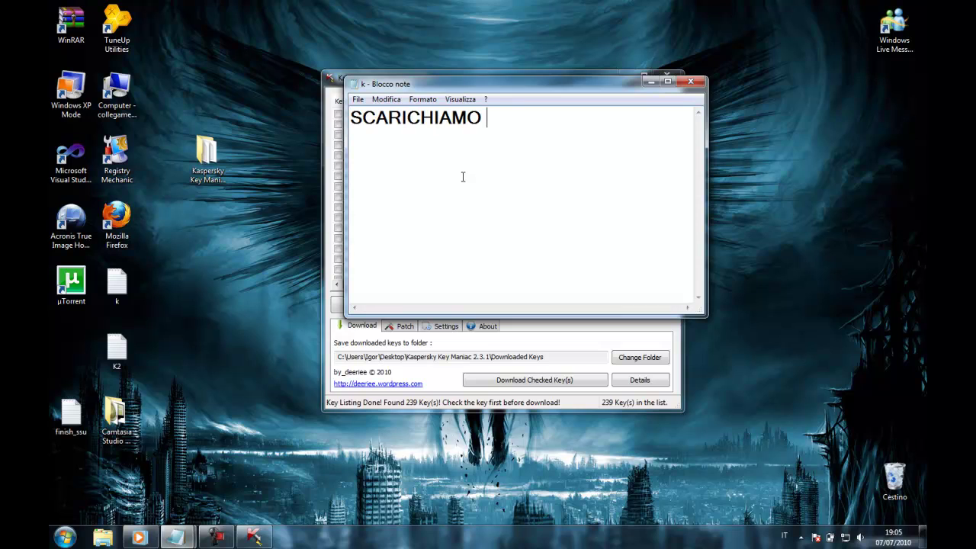
type("LA KEY E")
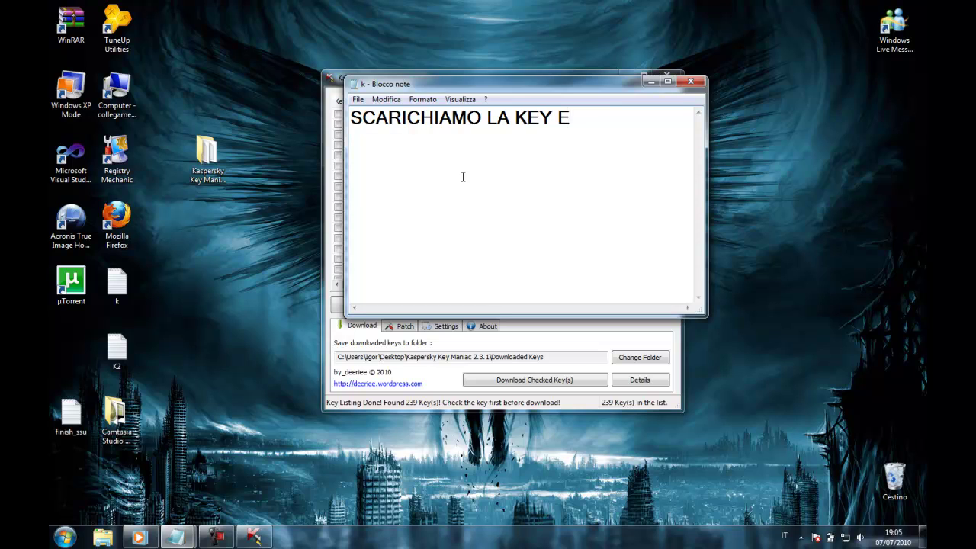
type(" INSTALLIAMO ")
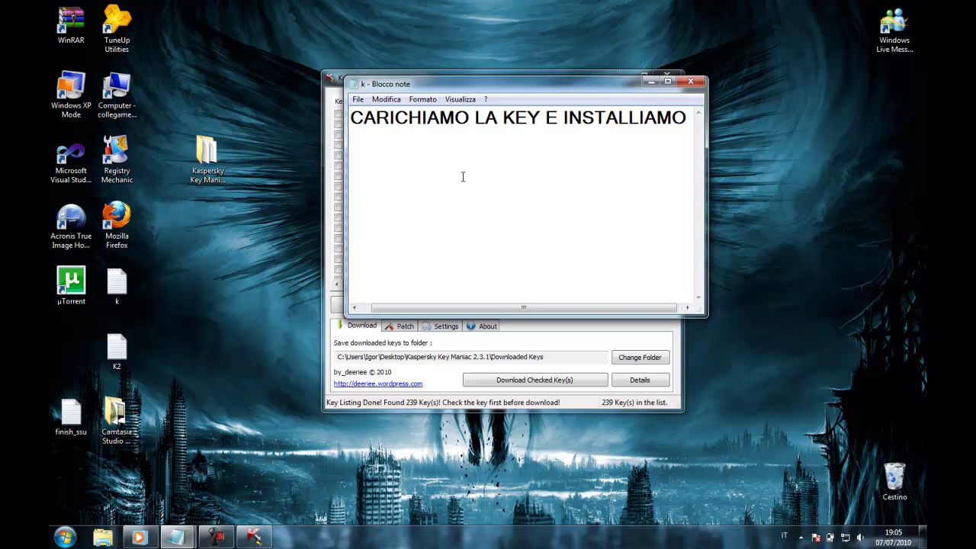
type("KIS 2011 OK??")
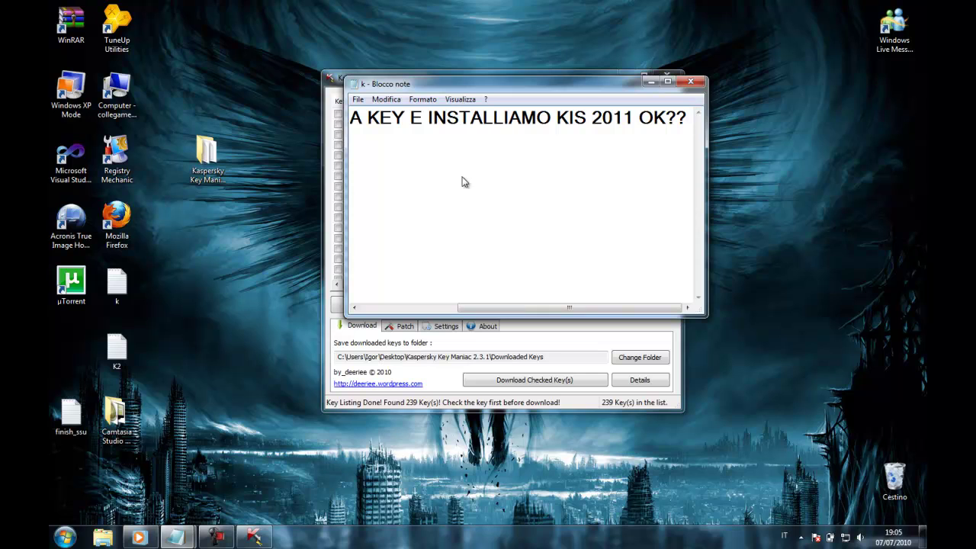
left_click(690, 82)
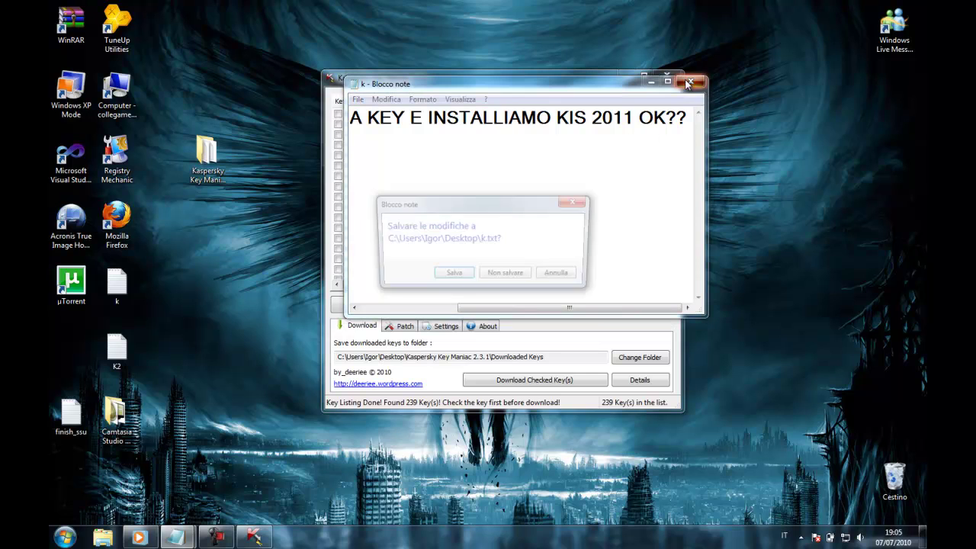
left_click(507, 276)
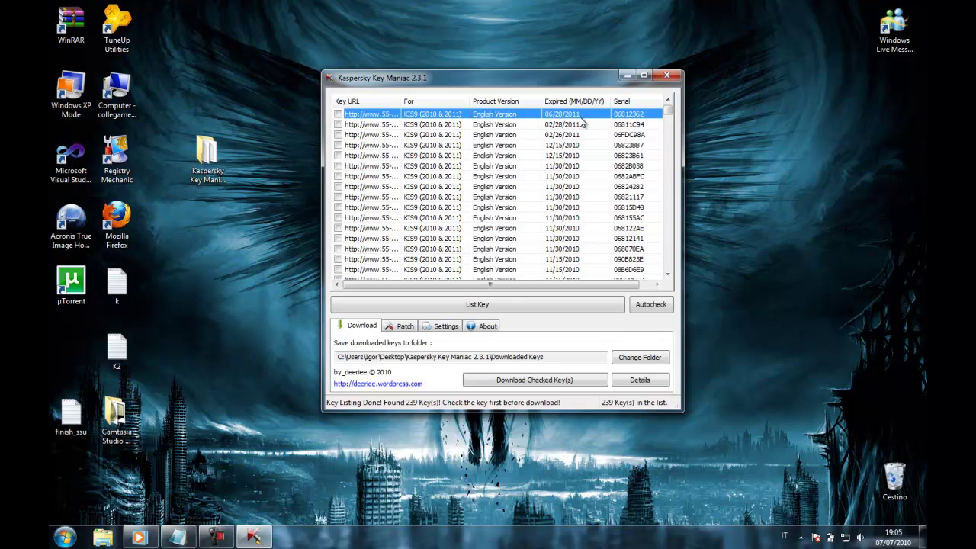
Maximize Key Maniac, check the key expiring 06/28/2011, and set the download folder to the desktop.
left_click(644, 77)
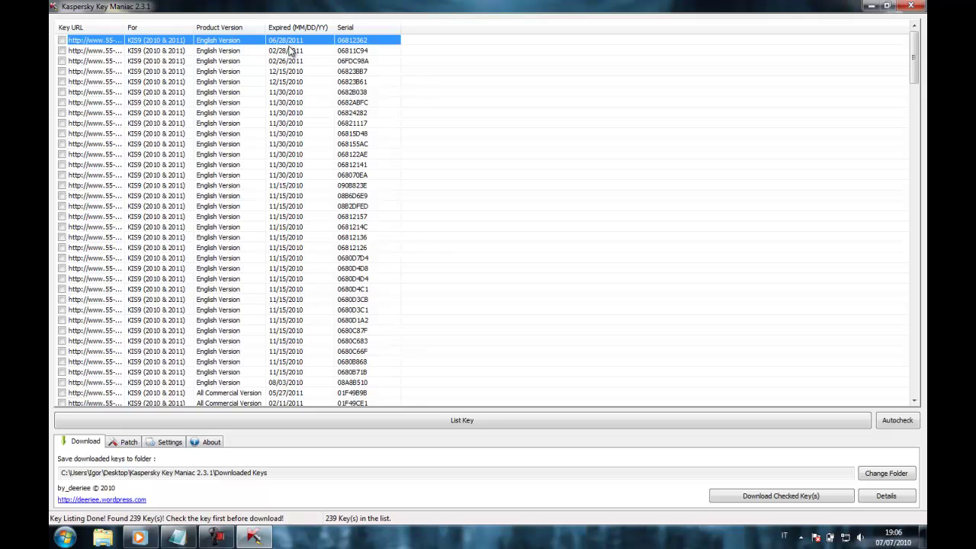
left_click(62, 40)
left_click(773, 496)
left_click(877, 476)
left_click(450, 223)
left_click(502, 341)
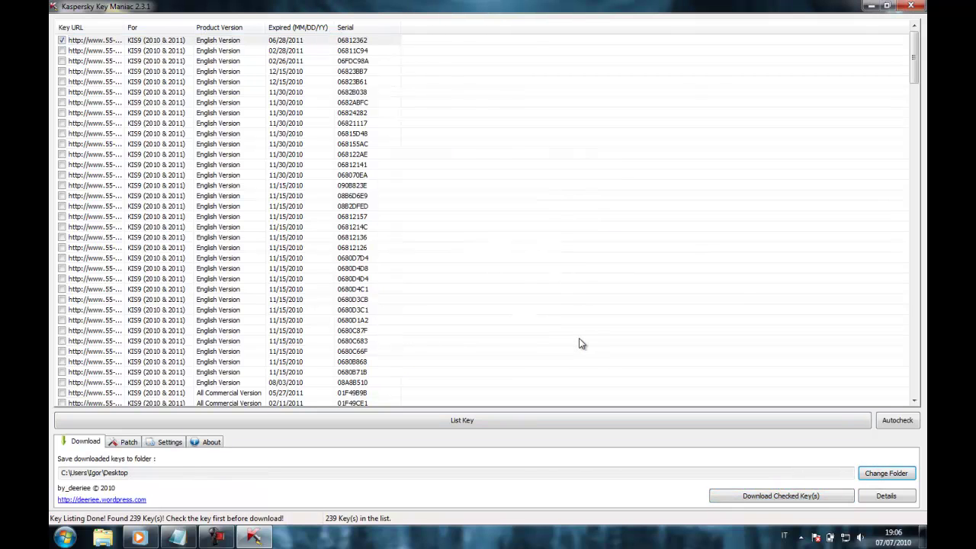
Download the checked key to the desktop and close the download report and Key Maniac.
left_click(778, 499)
left_click(471, 368)
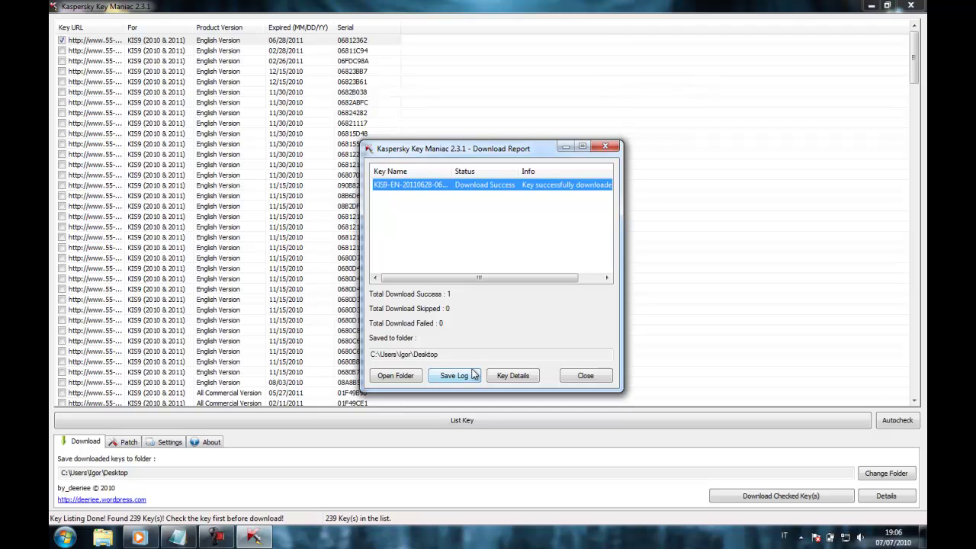
left_click(613, 148)
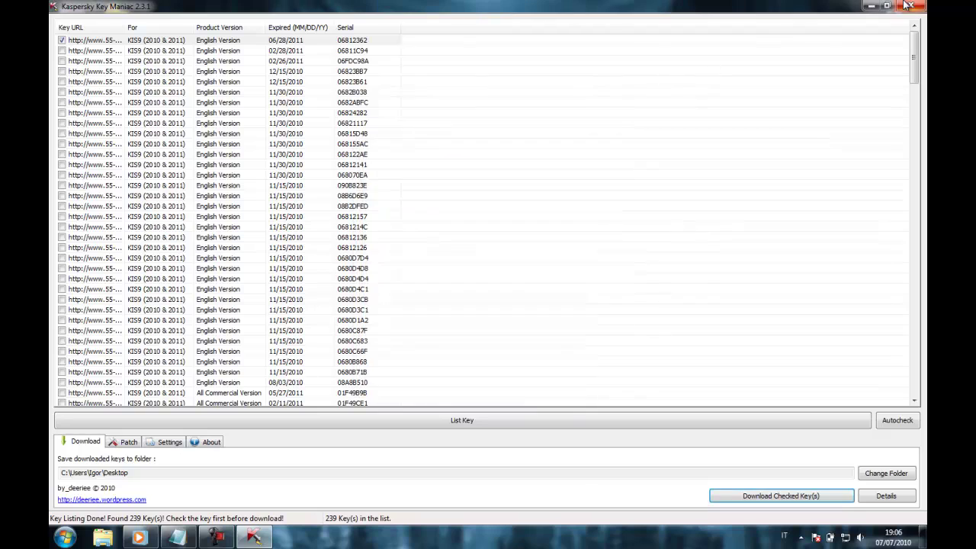
left_click(910, 6)
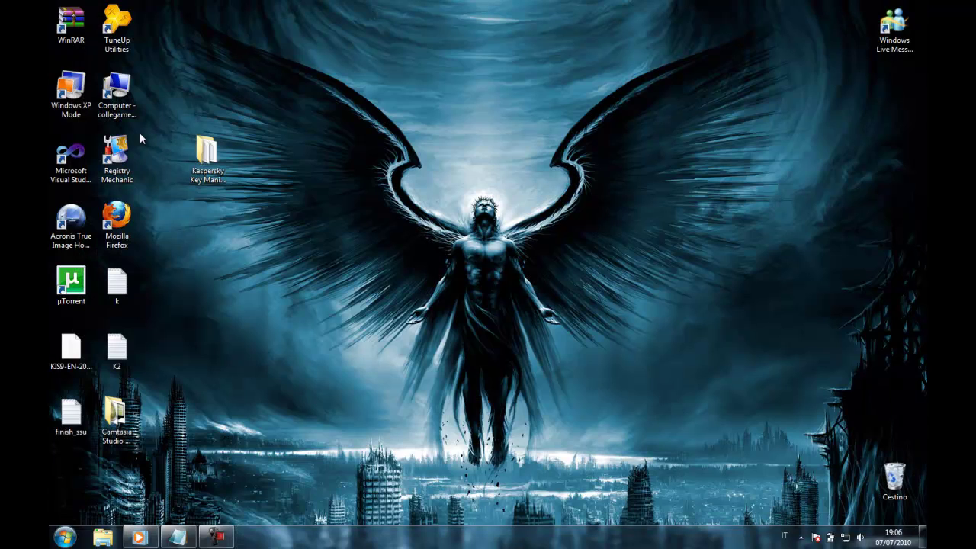
Open the Antivirus WinRAR archive stored on the Dati (D:) drive.
double_click(116, 93)
left_click(640, 220)
double_click(640, 219)
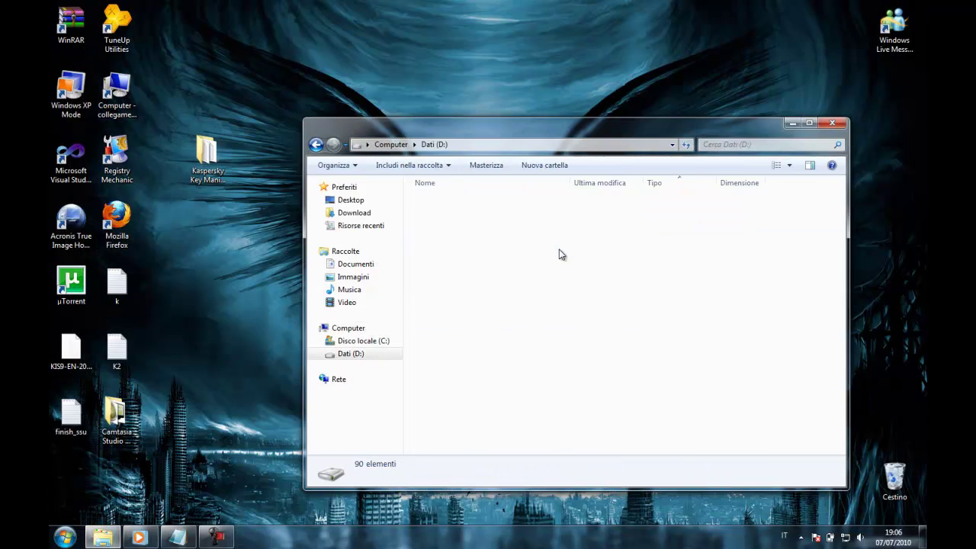
scroll(556, 251, "down", 15)
scroll(533, 281, "down", 5)
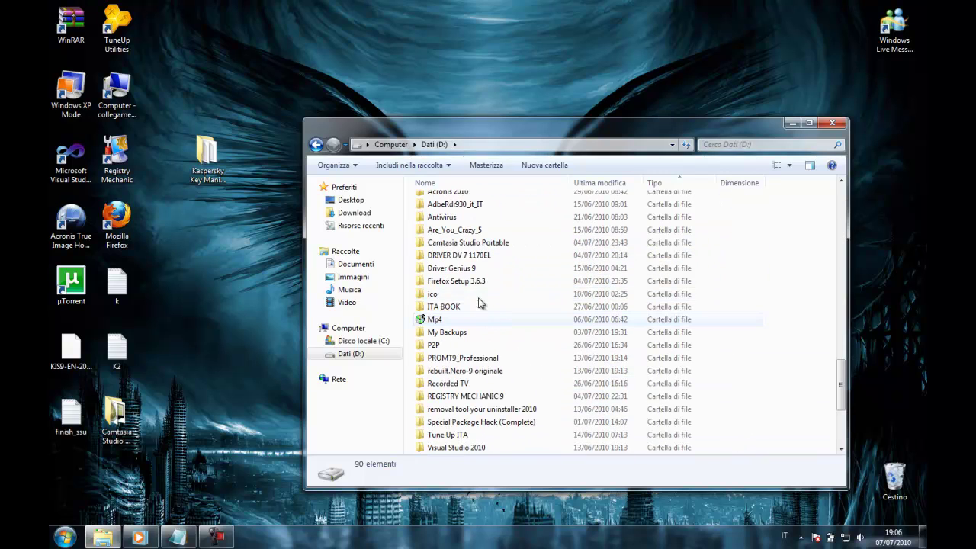
scroll(595, 288, "up", 5)
scroll(590, 292, "up", 15)
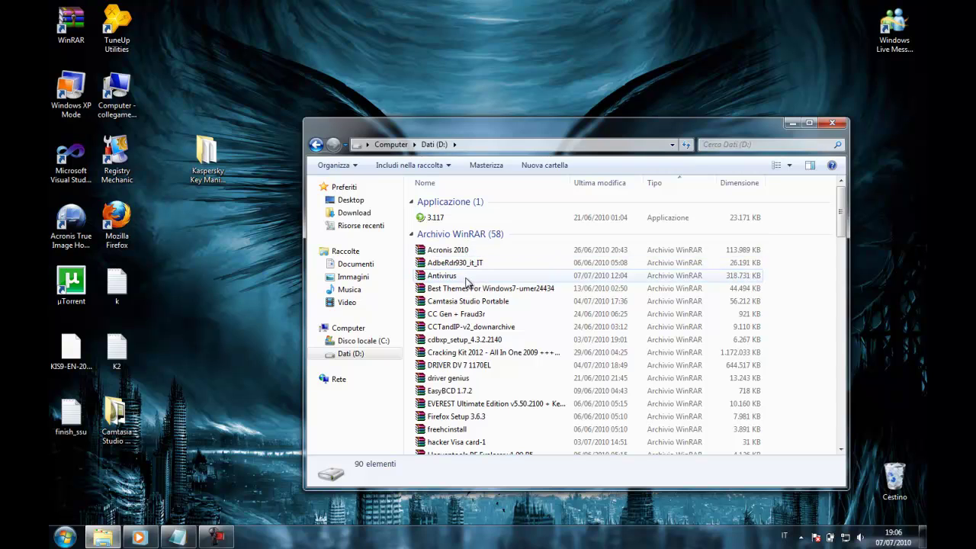
left_click(446, 276)
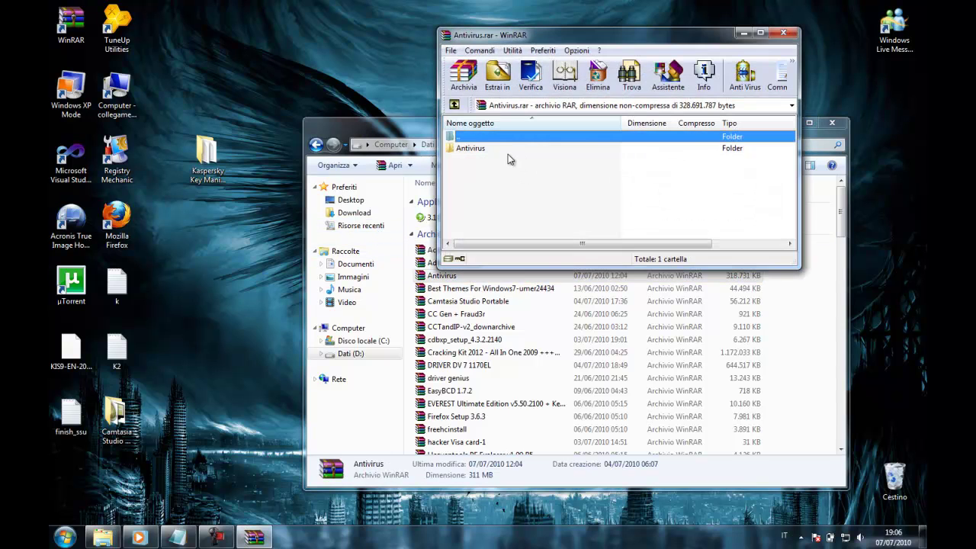
Browse inside the archive to the Kaspersky 2011 folder under Antivirus\Kaspersky - Copia.
left_click(501, 152)
double_click(501, 151)
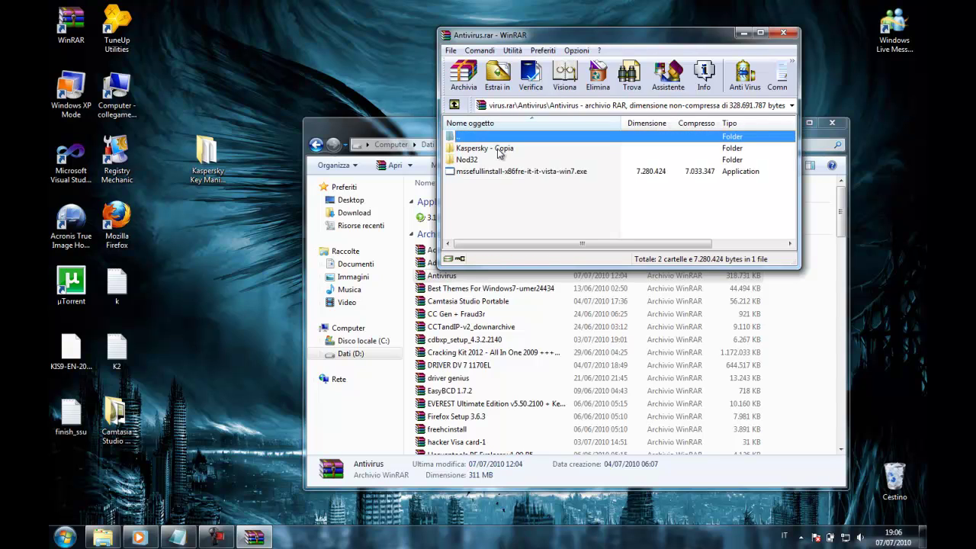
double_click(500, 150)
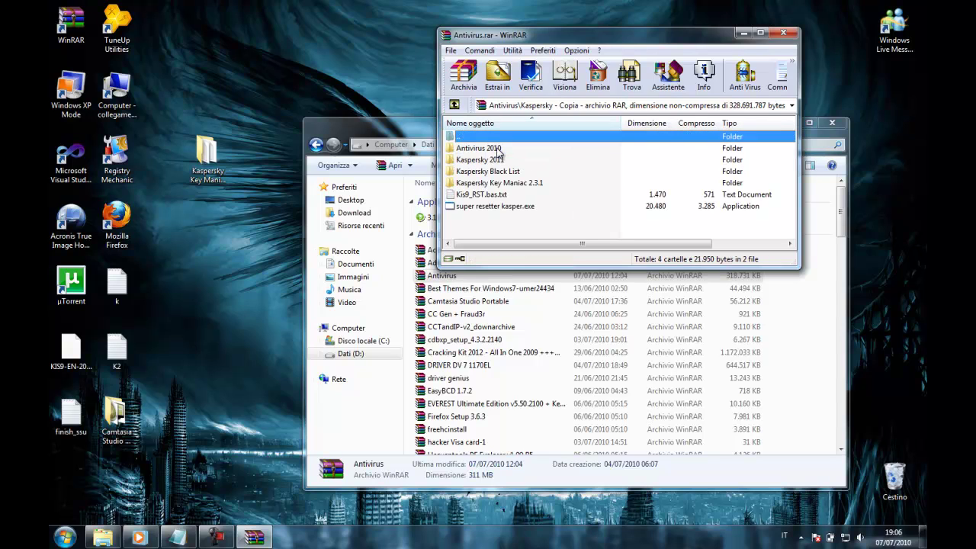
double_click(499, 160)
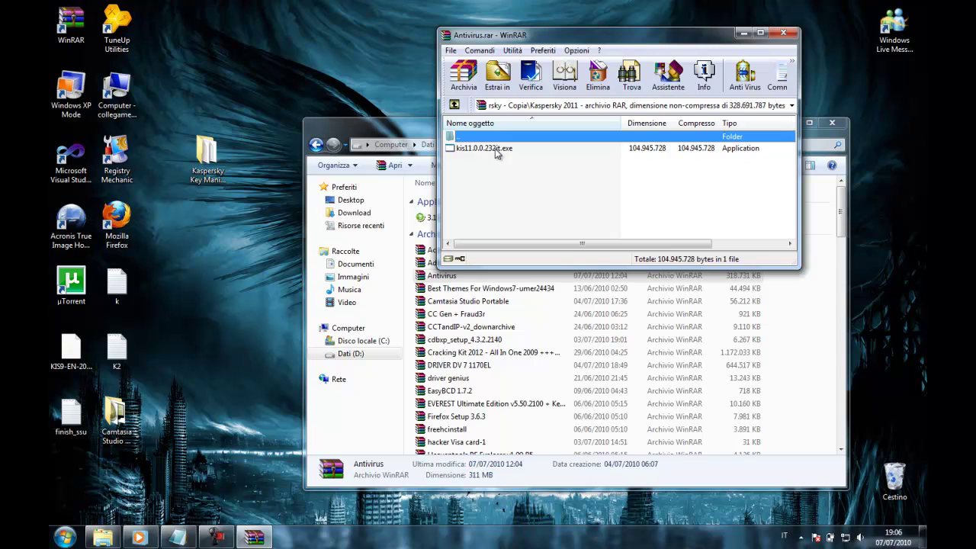
Extract kis11.0.0.232it.exe from the Antivirus archive to the desktop, closing the drive and archive windows.
double_click(496, 150)
left_click(831, 122)
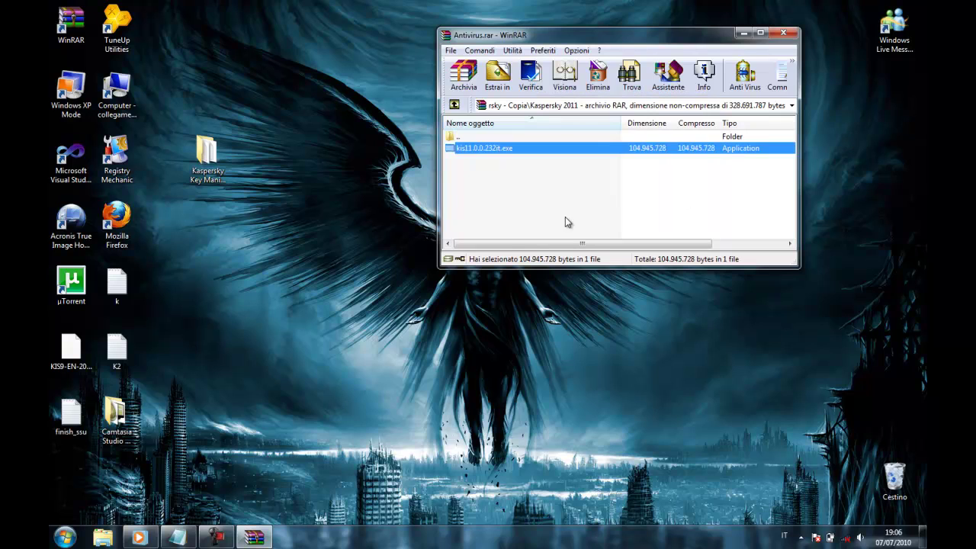
left_click(497, 238)
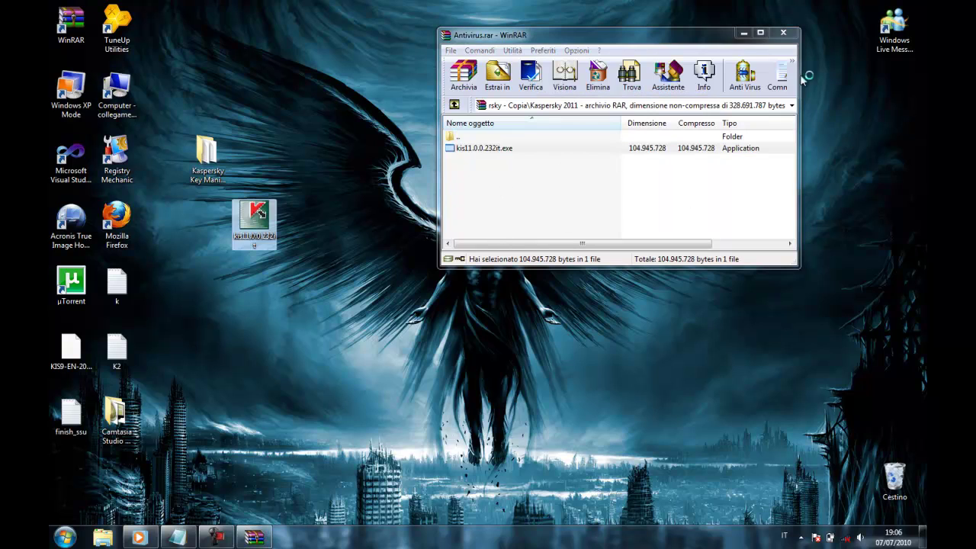
left_click(782, 32)
Launch the extracted Kaspersky Internet Security 2011 installer and move the Kaspersky Key Maniac folder to the Recycle Bin.
double_click(259, 207)
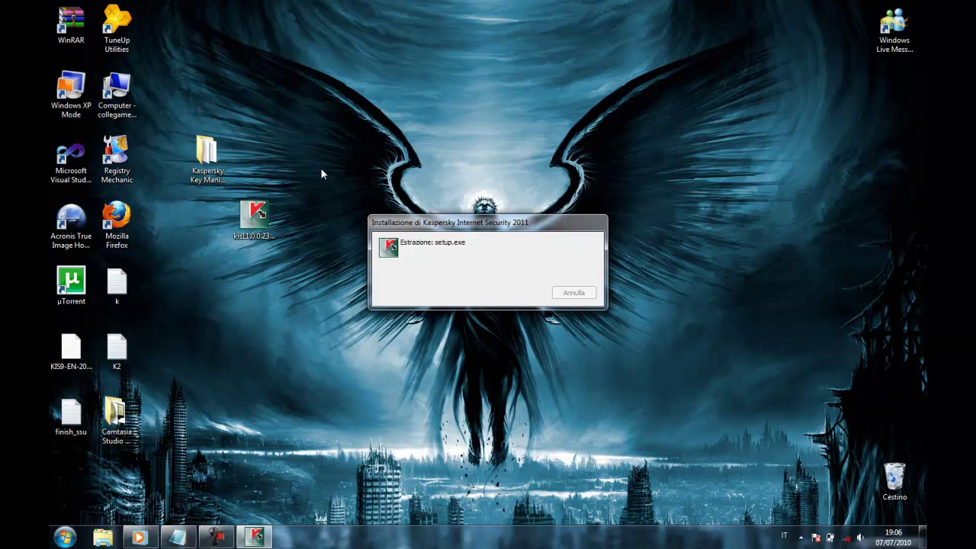
left_click(205, 156)
left_click_drag(205, 156, 893, 476)
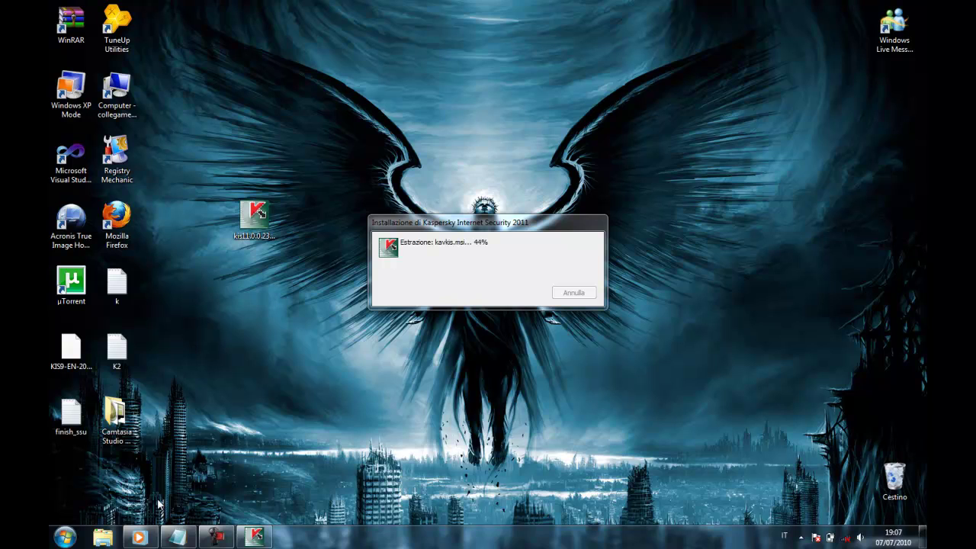
Switch to Windows Media Player, skip forward through several music tracks, and minimize the player.
left_click(138, 536)
left_click(601, 249)
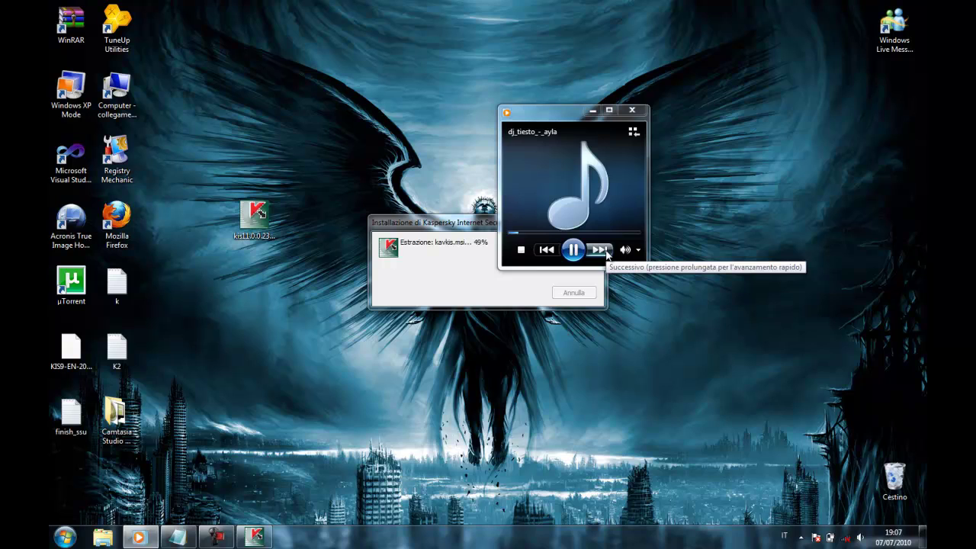
left_click(602, 249)
left_click(601, 249)
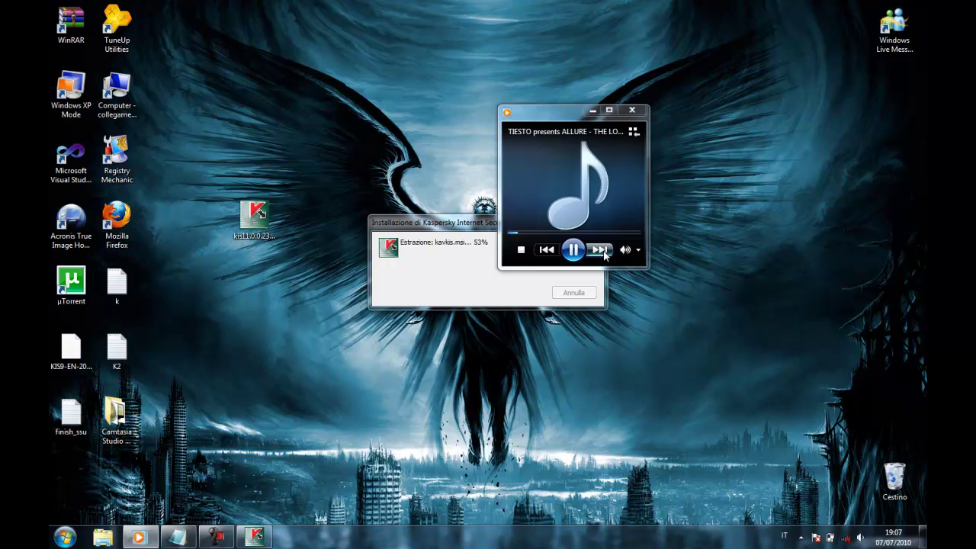
left_click(603, 253)
left_click(602, 253)
left_click(602, 253)
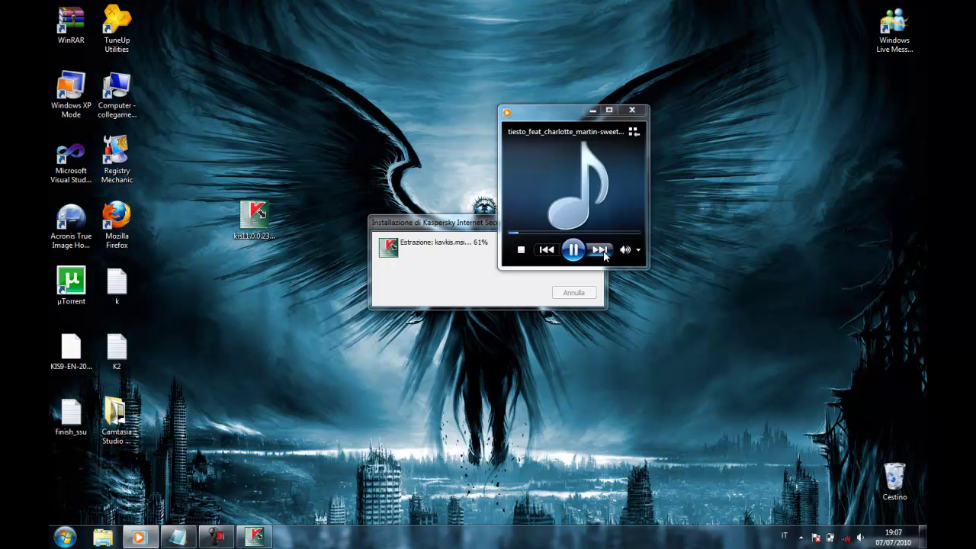
left_click(602, 253)
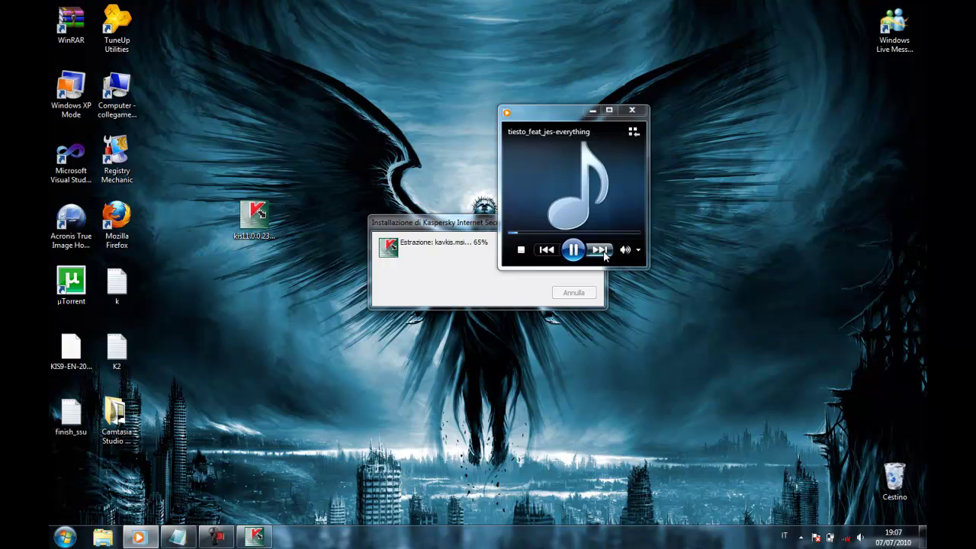
left_click(602, 253)
left_click(602, 253)
left_click(602, 253)
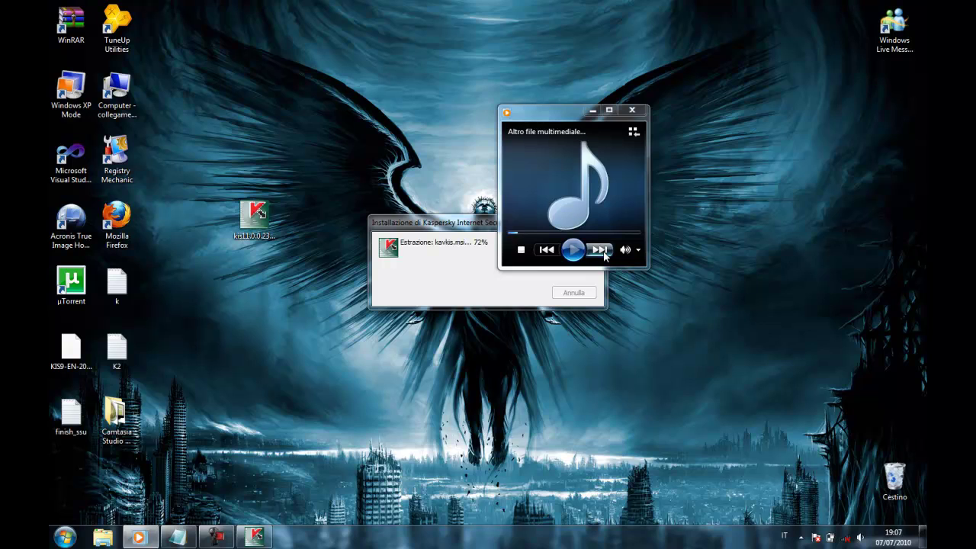
left_click(593, 112)
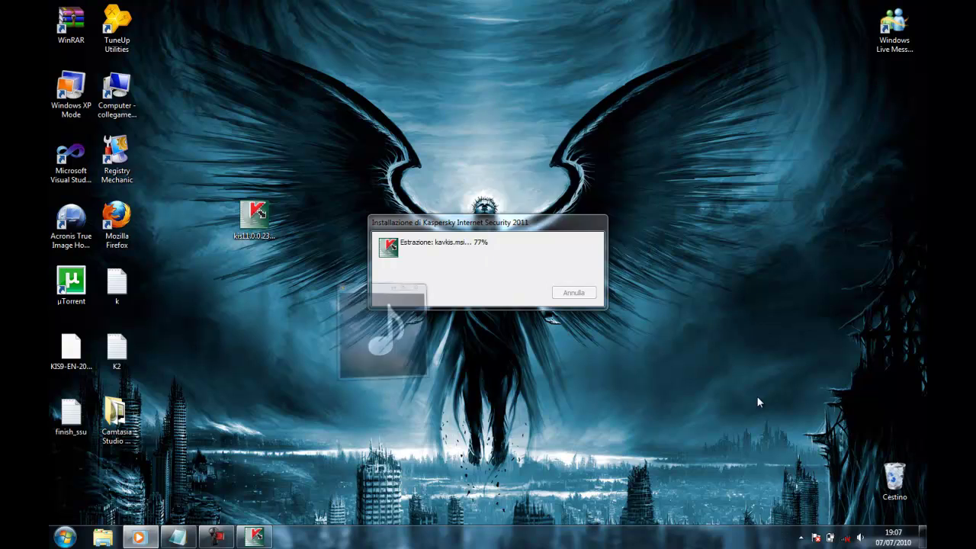
left_click(216, 538)
left_click(868, 478)
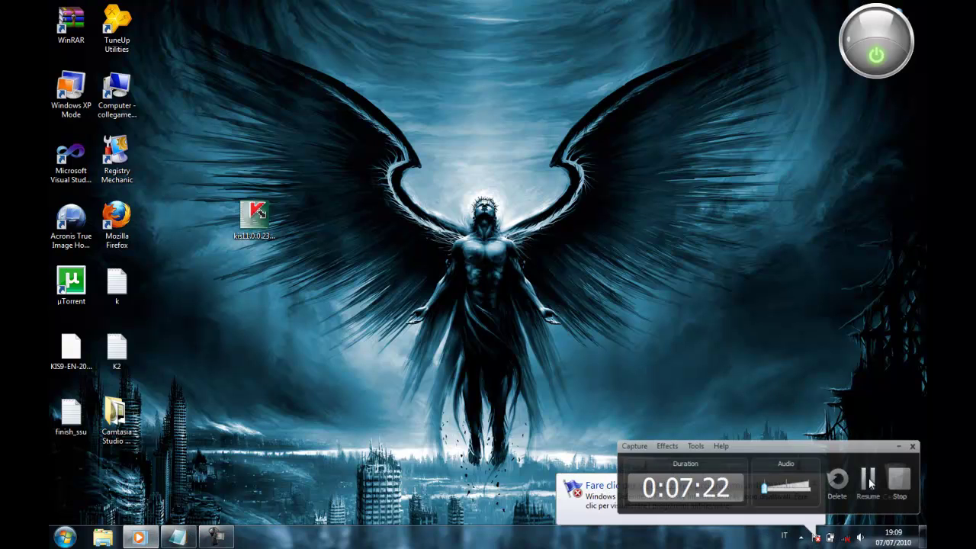
left_click(868, 478)
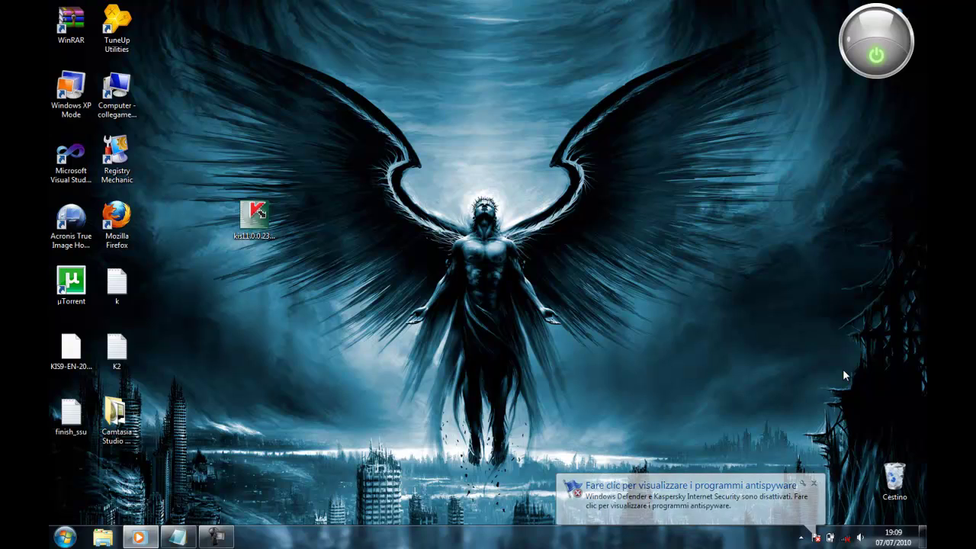
Open the k text file from the desktop and write "SCUSATE HO ACCORCIATO I TEMPI" followed by a row of dots.
double_click(114, 286)
type("SCUSATE HO")
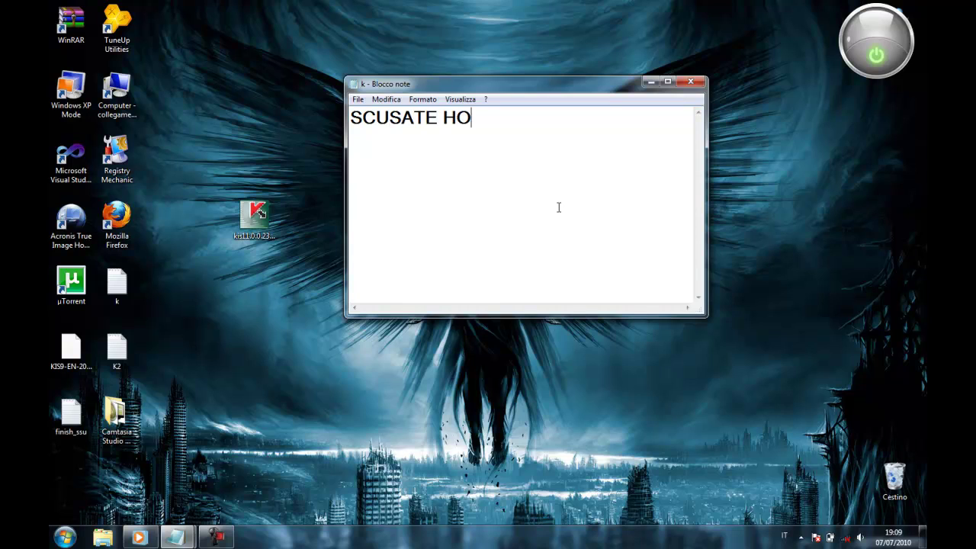
type(" ACCORCI")
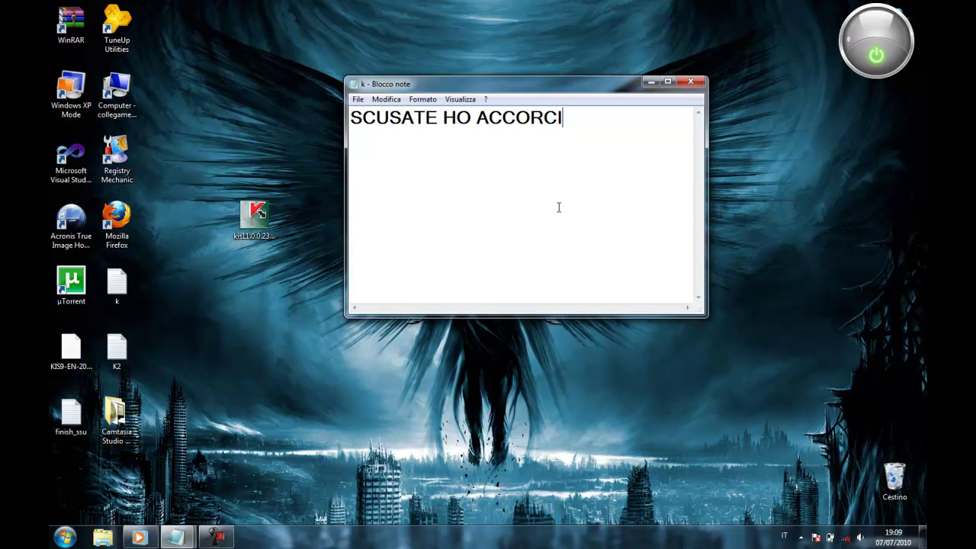
type("ATO I TENPI")
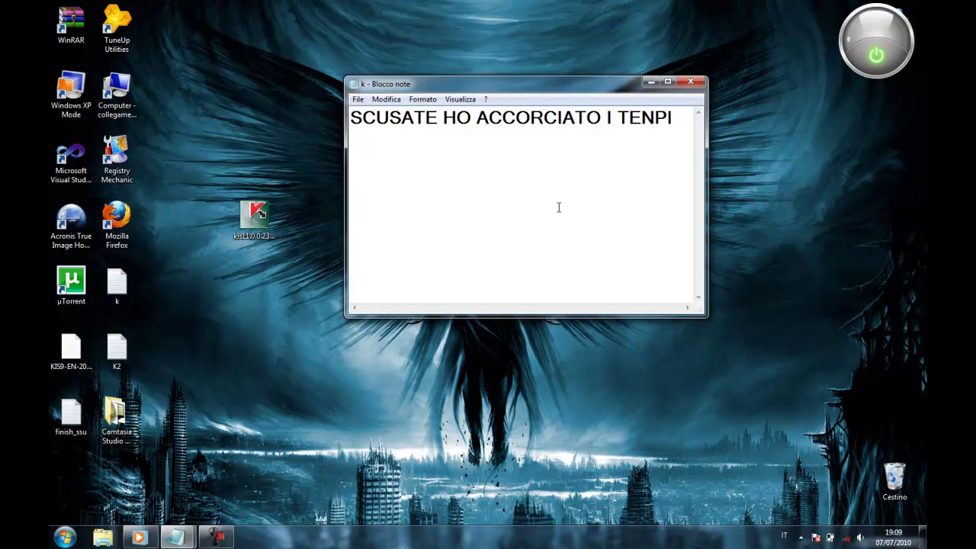
key("BackSpace")
key("BackSpace")
key("BackSpace")
type("MPI...............")
key("Return")
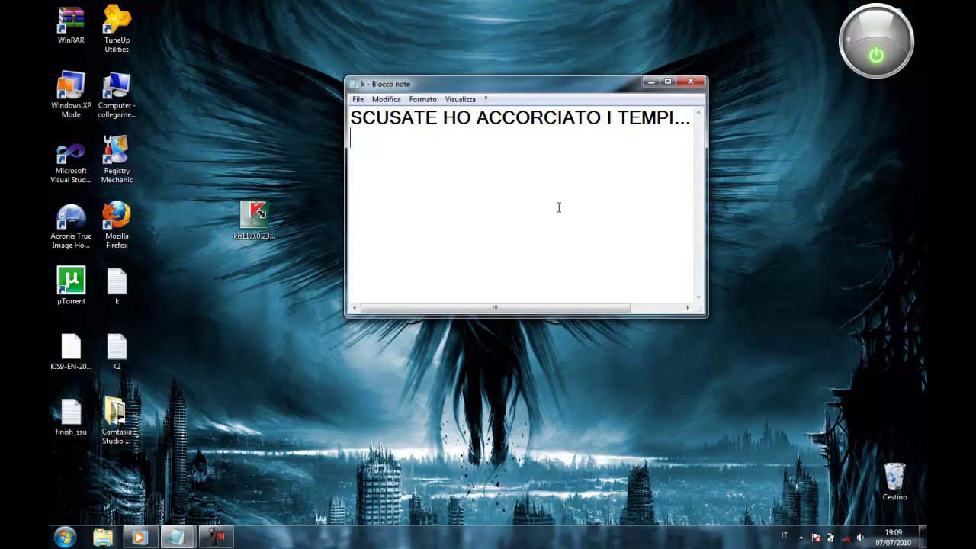
Add the line "ORA INSTALLIAMO LA KEY CHE ABBIAMO SCARICATO" to the note, minimizing the Kaspersky wizard, and close the note.
type("ORA INSTA")
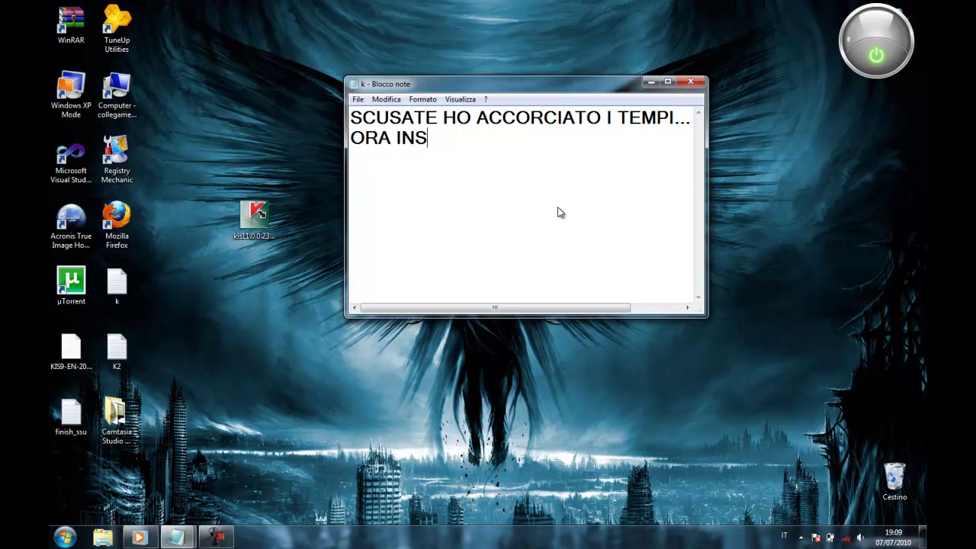
type("LLIAMO")
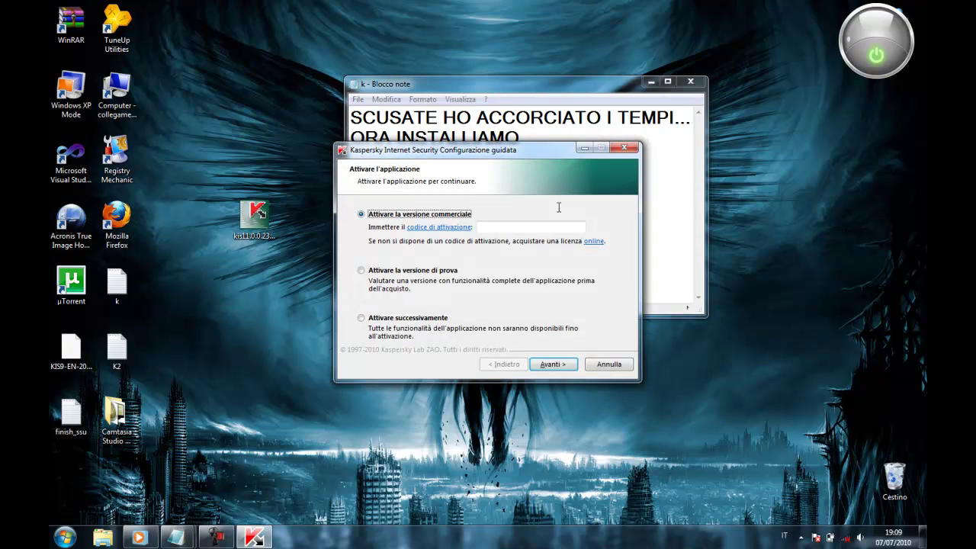
left_click(584, 147)
type("L")
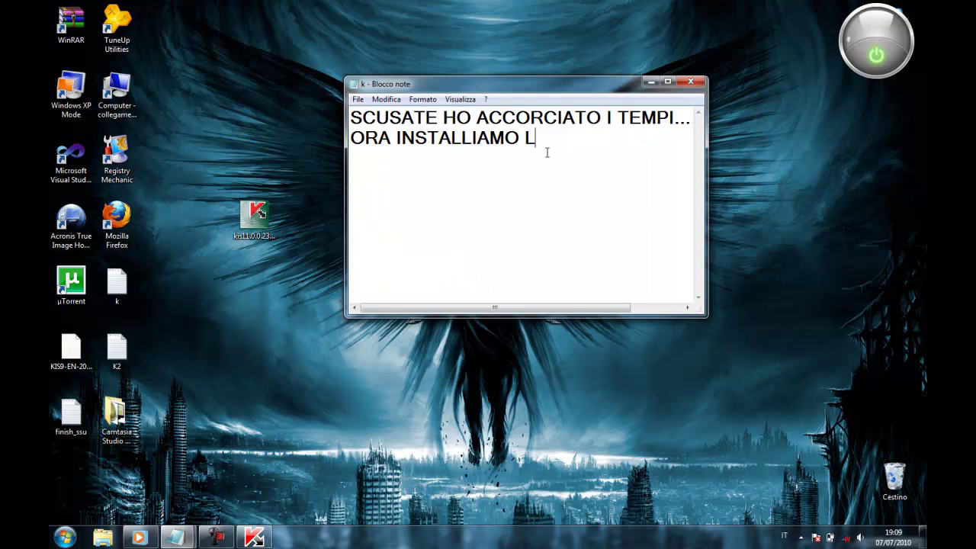
type("A KEY CHE ABBIAMO SCARICATO")
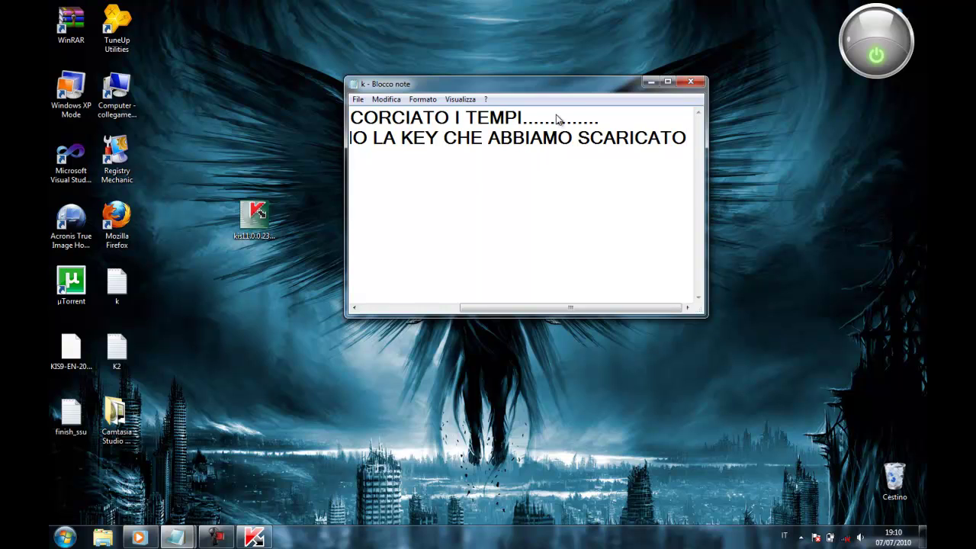
left_click(690, 81)
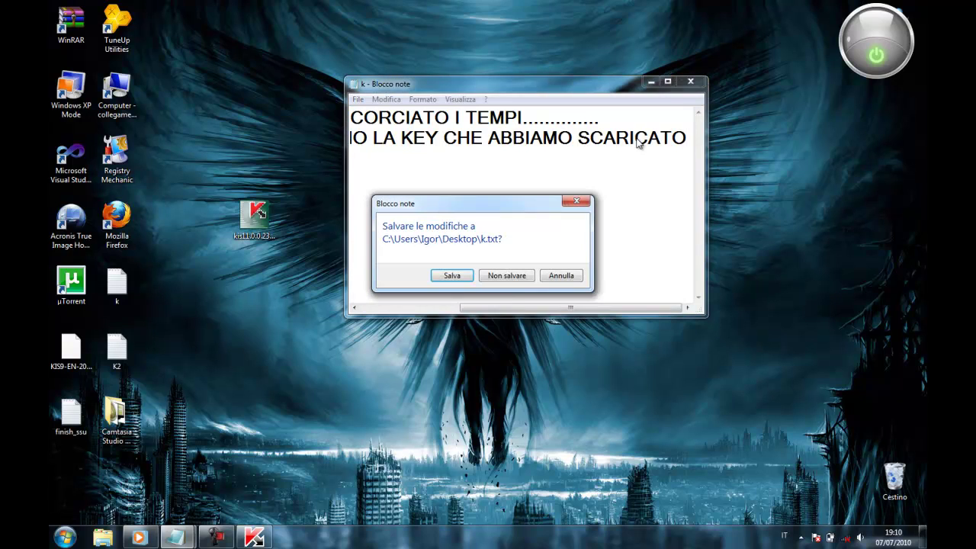
key("Return")
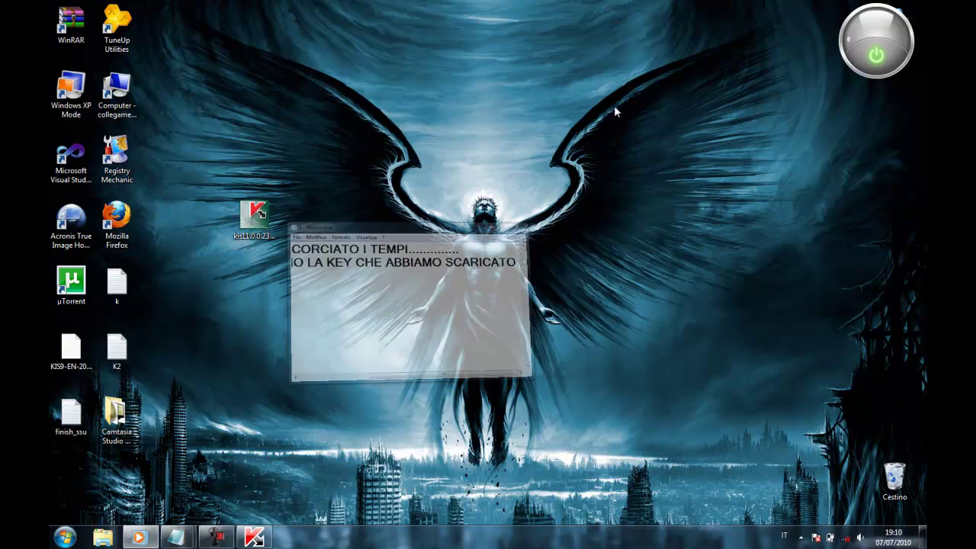
Restore the Kaspersky configuration wizard, try activating with the "Attivare la versione di prova" option, and dismiss the message.
left_click(76, 360)
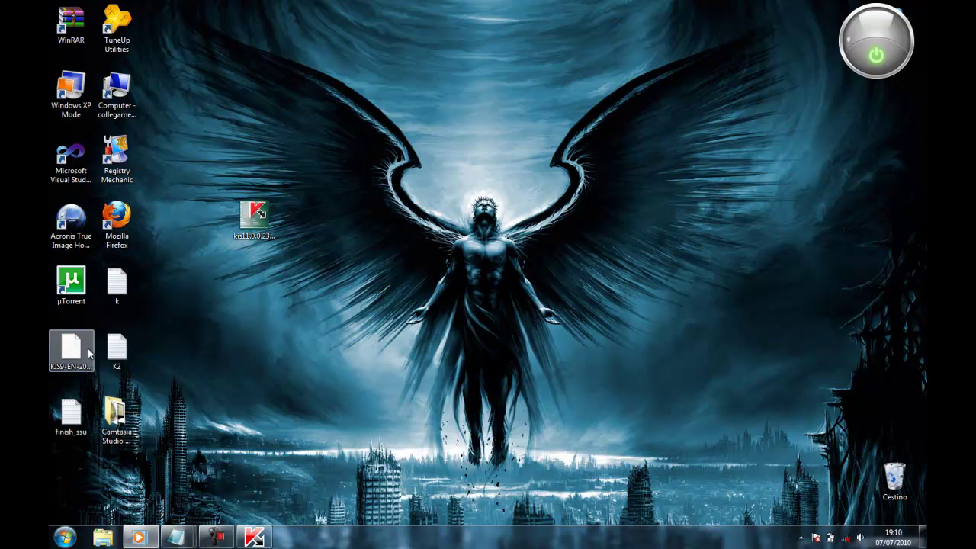
left_click(254, 537)
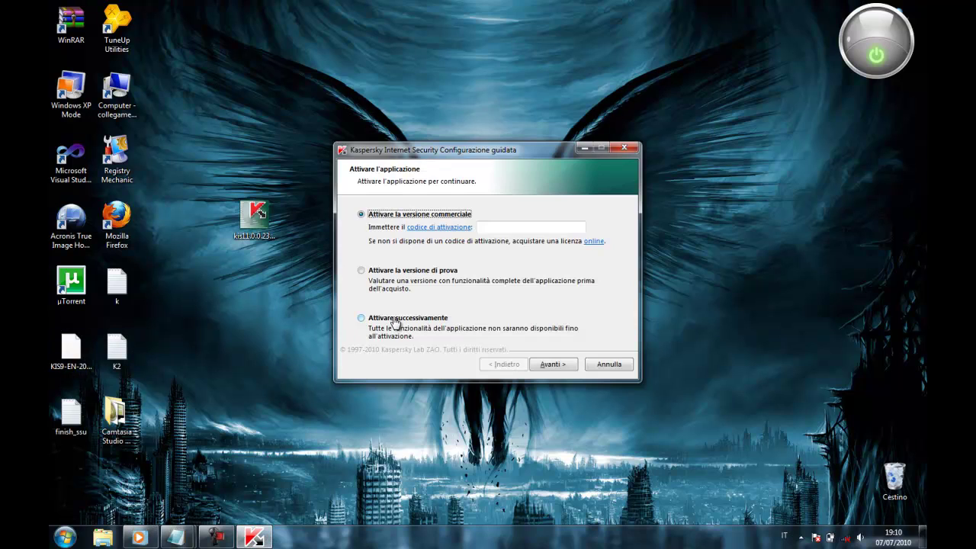
left_click(395, 319)
left_click(400, 268)
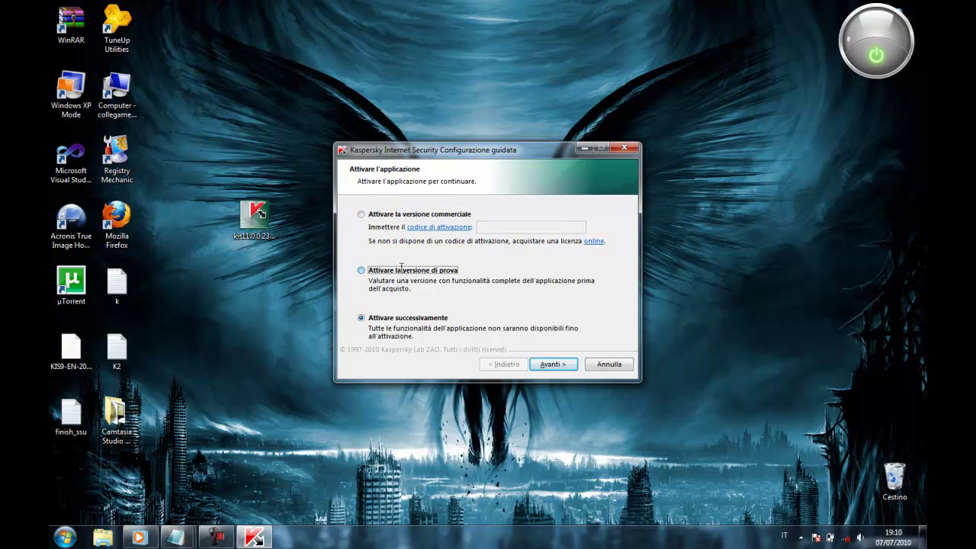
left_click(560, 366)
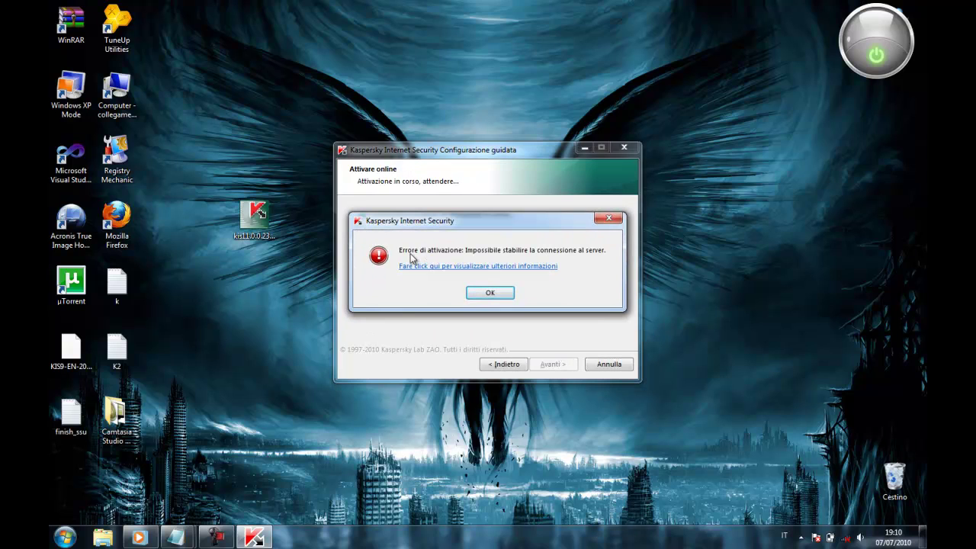
left_click(493, 292)
Activate Kaspersky with the downloaded licence key file from the desktop and continue the wizard to the system analysis.
left_click(594, 305)
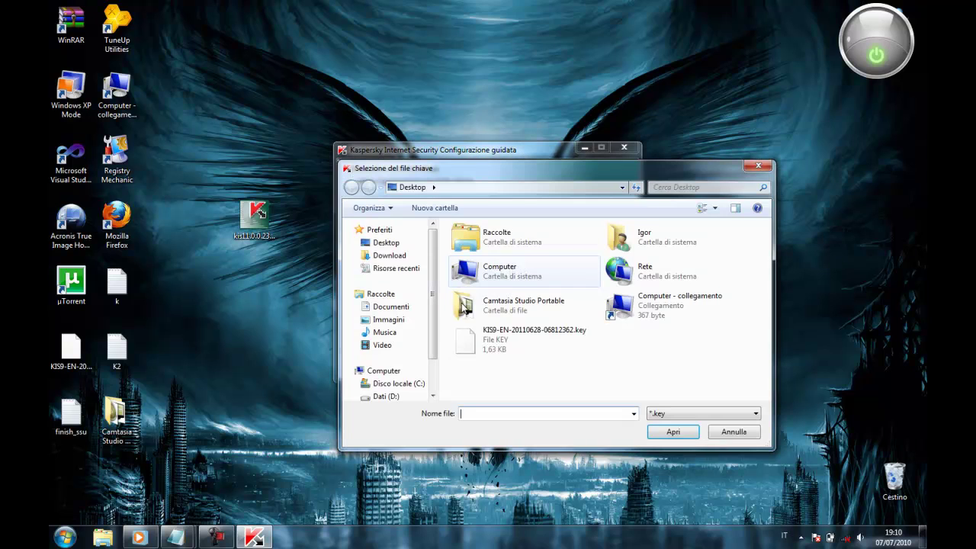
left_click(534, 340)
left_click(672, 432)
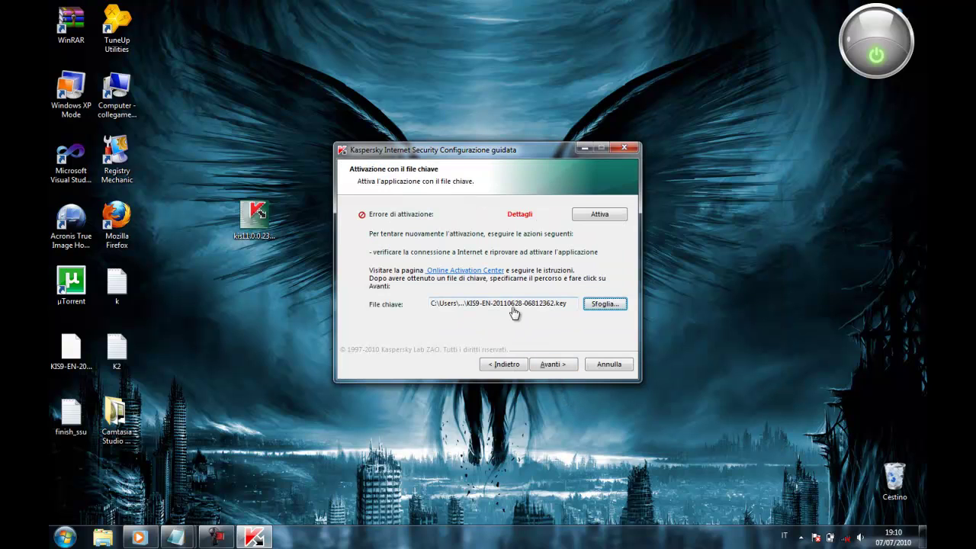
left_click(564, 367)
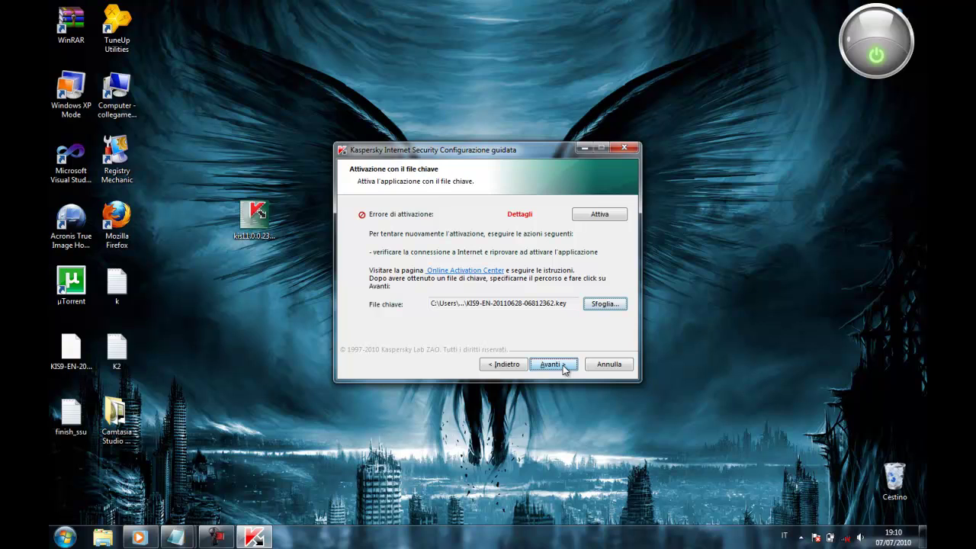
left_click(564, 367)
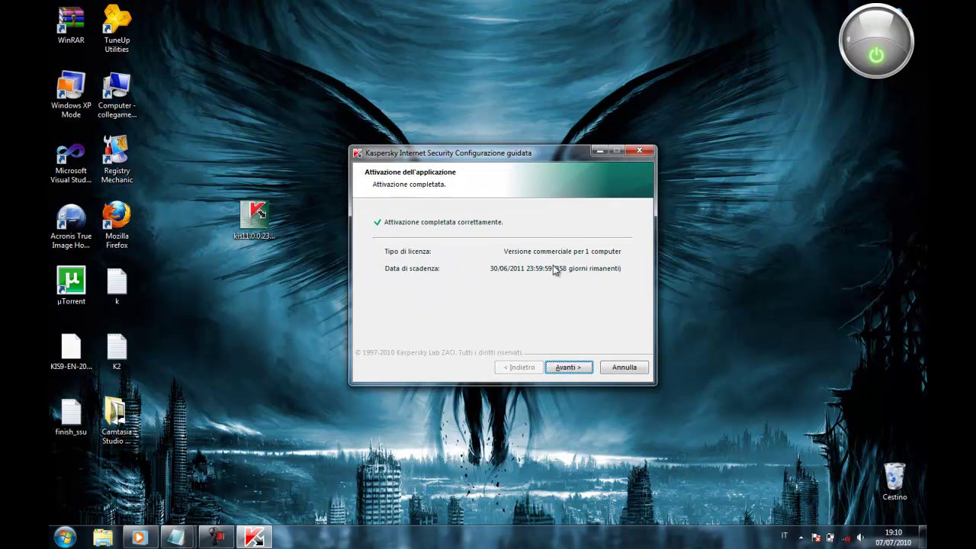
left_click(571, 369)
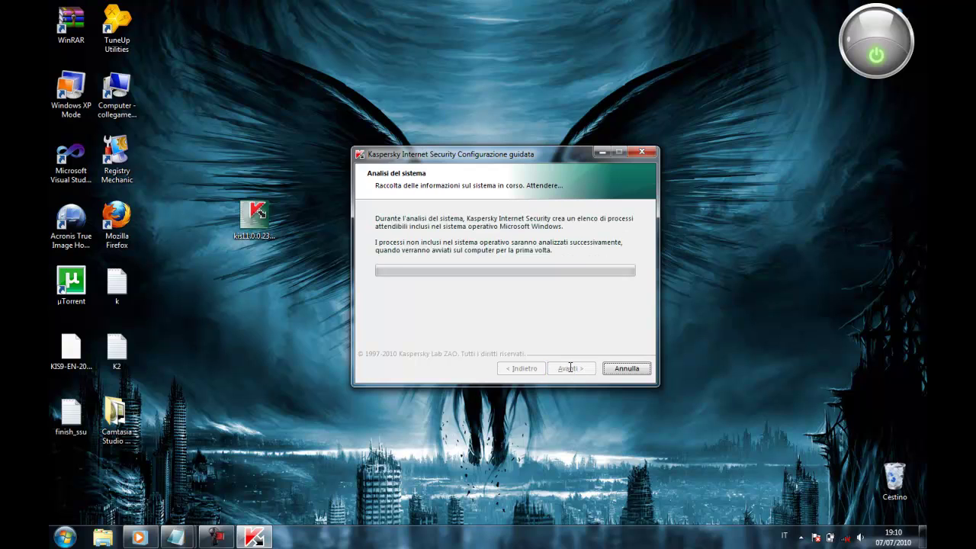
Open the k text file from the desktop and write "ECCO FATTO" and "CIAO E ALLO PROSSIMA" on separate lines.
left_click(116, 284)
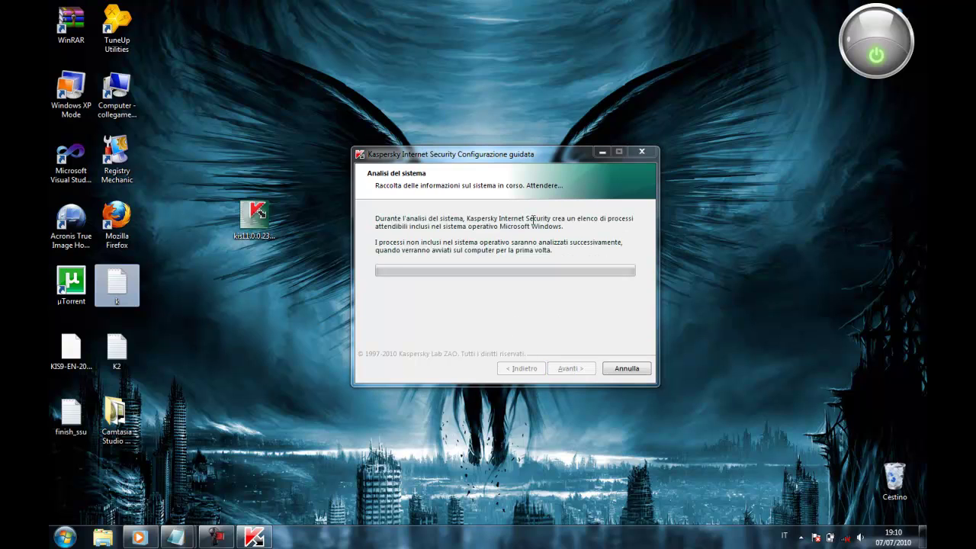
type("ECCO FATTO ")
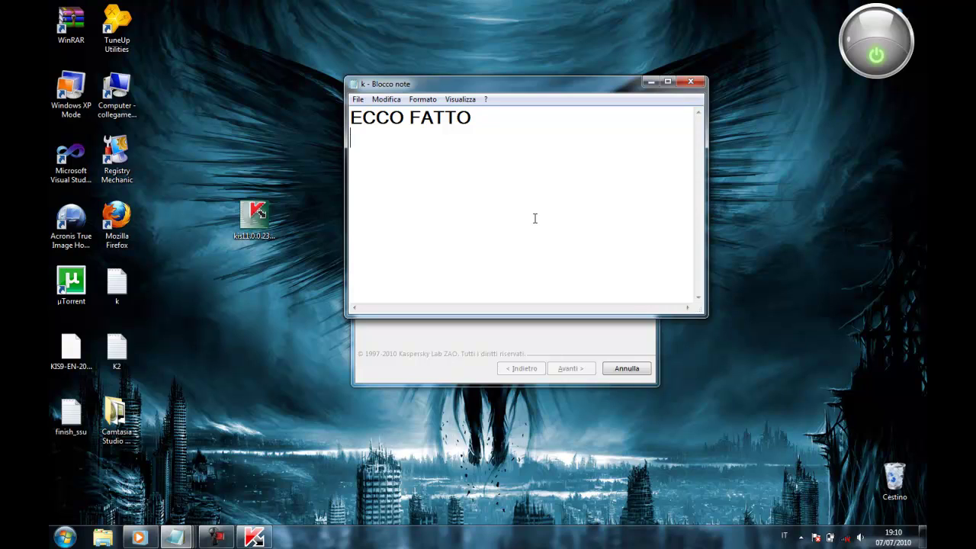
type("CIAO E ALLO")
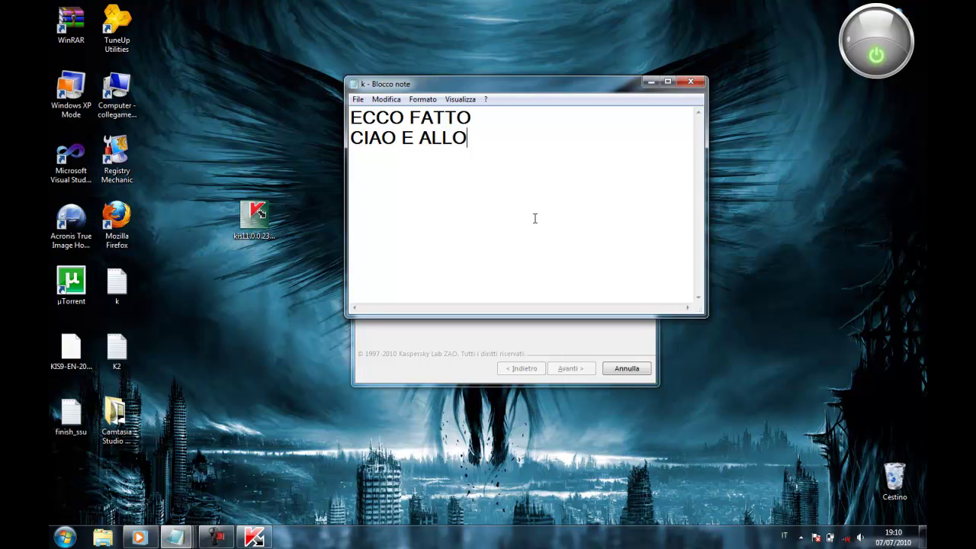
type(" PROS")
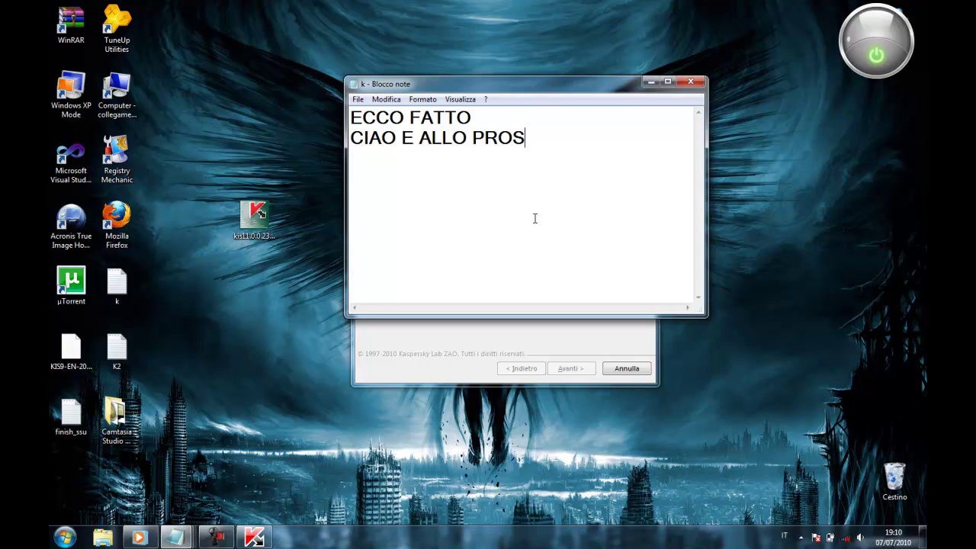
type("SIMA")
key("Return")
Add the line "RICORDATEVI IL TOOL IN REALTA NON è UN VIRUS" to the note, followed by a new line.
type("RICO")
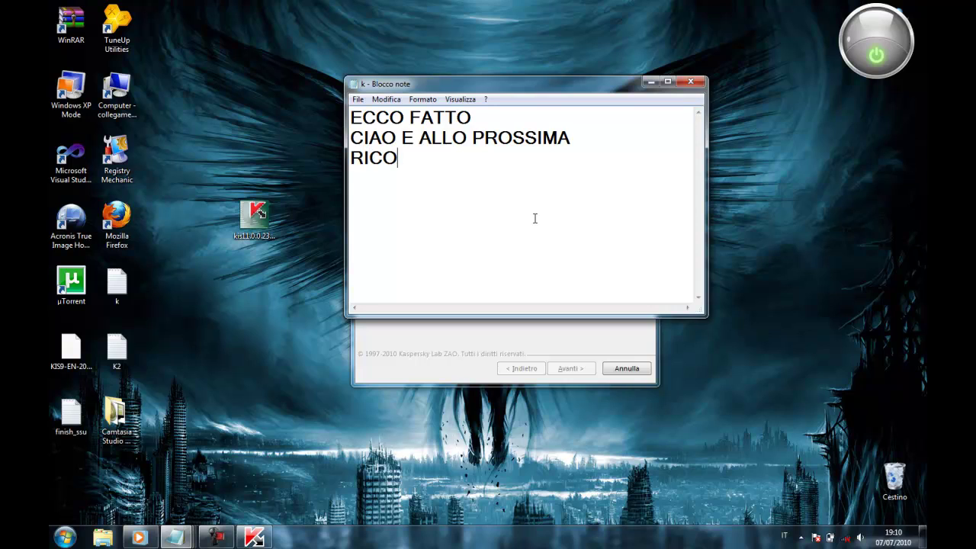
type("RDATEVI ")
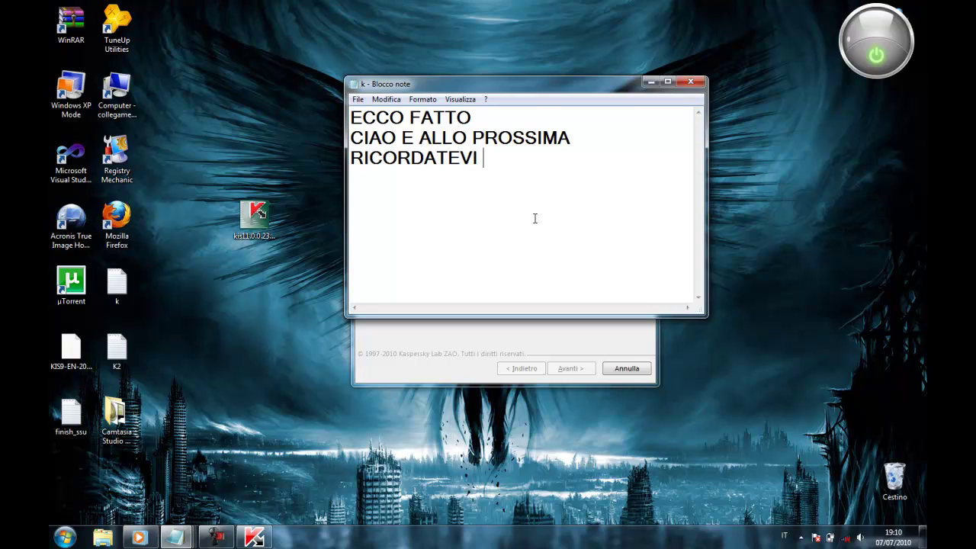
type("IL TOOL IN REALTA N")
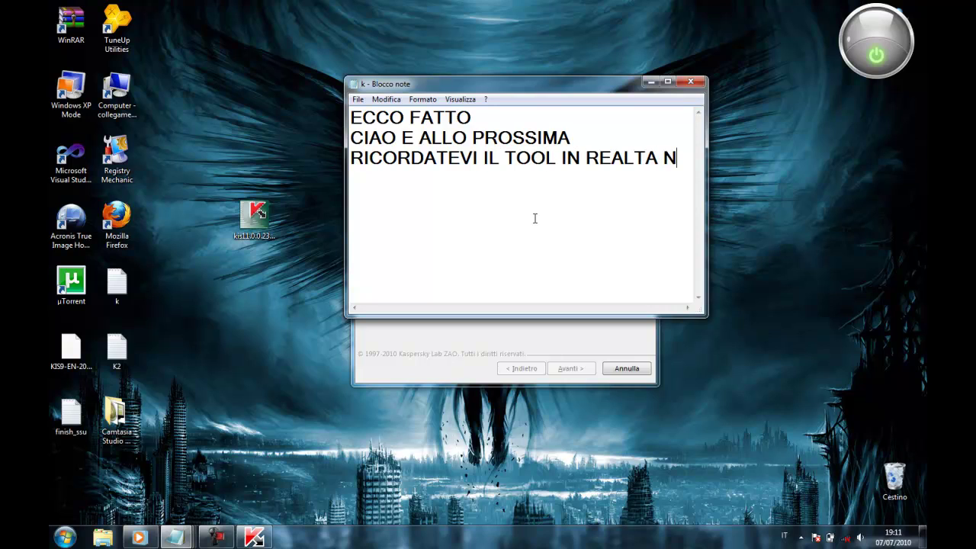
type("ON è UN")
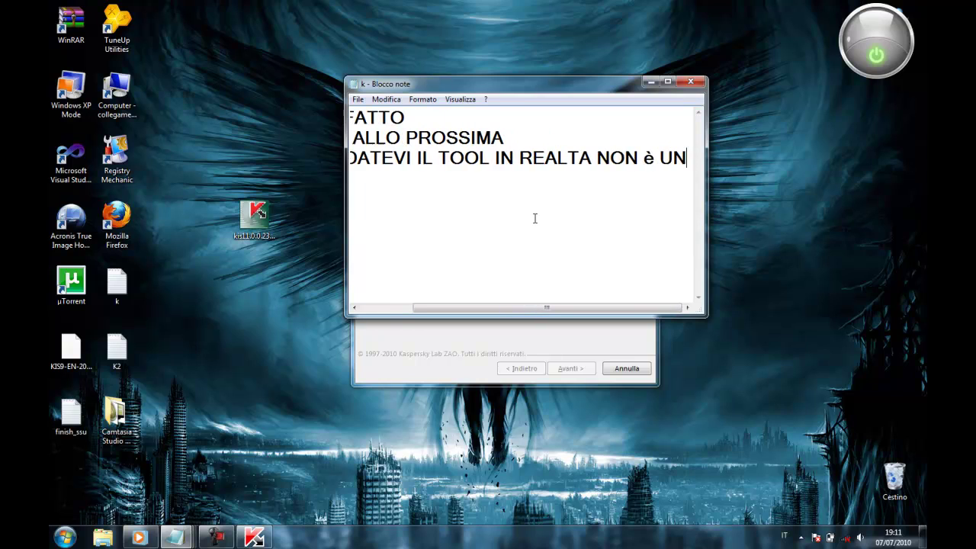
type(" VIRUS")
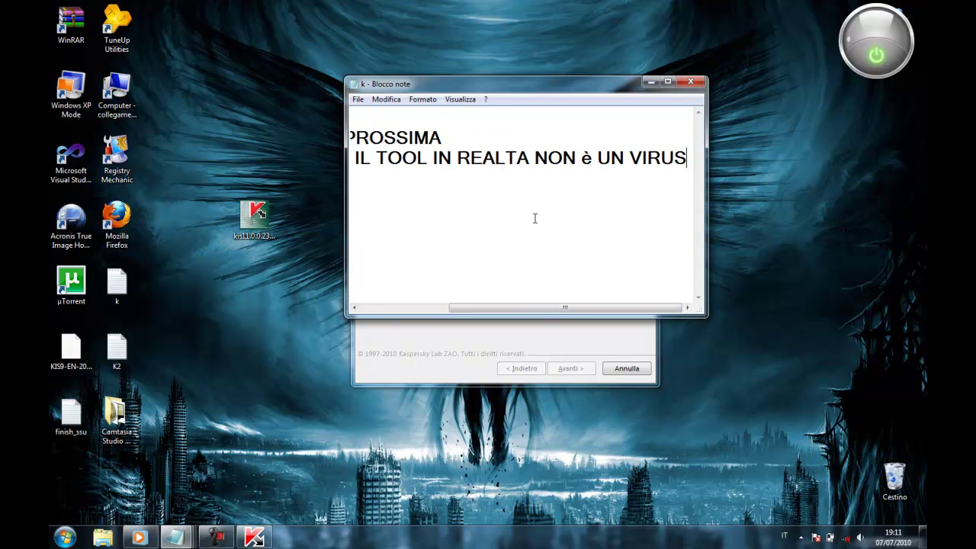
key("Return")
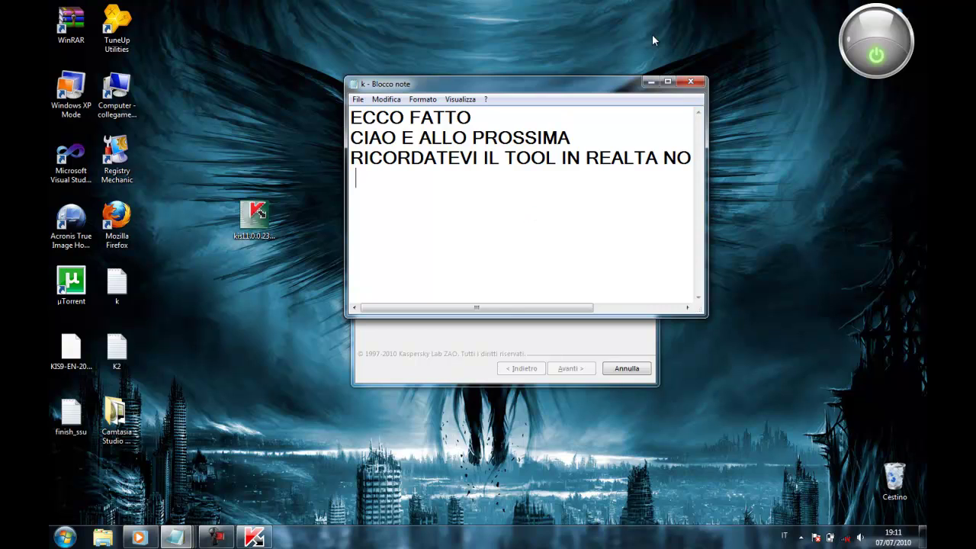
Close the note without saving the changes and bring up the screen recorder's controls.
left_click(690, 82)
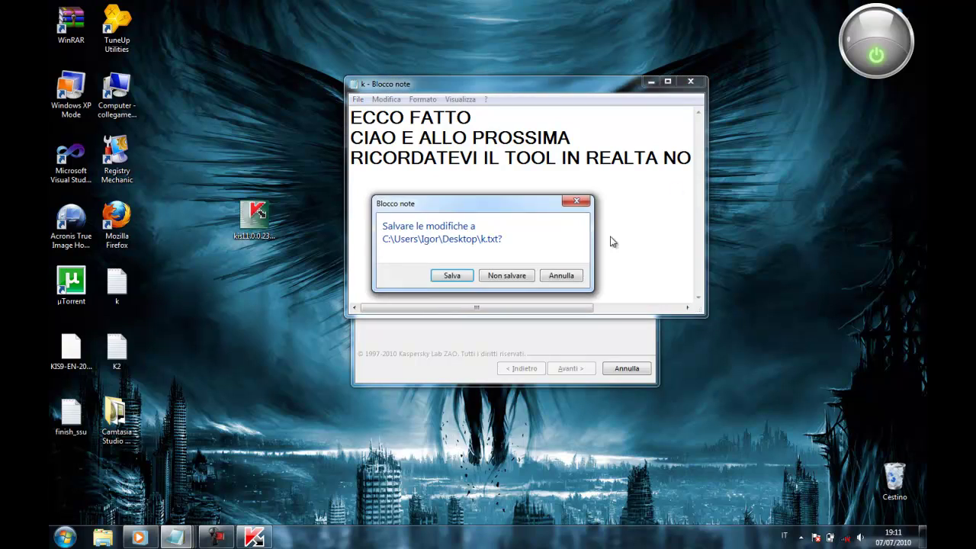
left_click(506, 276)
left_click(215, 536)
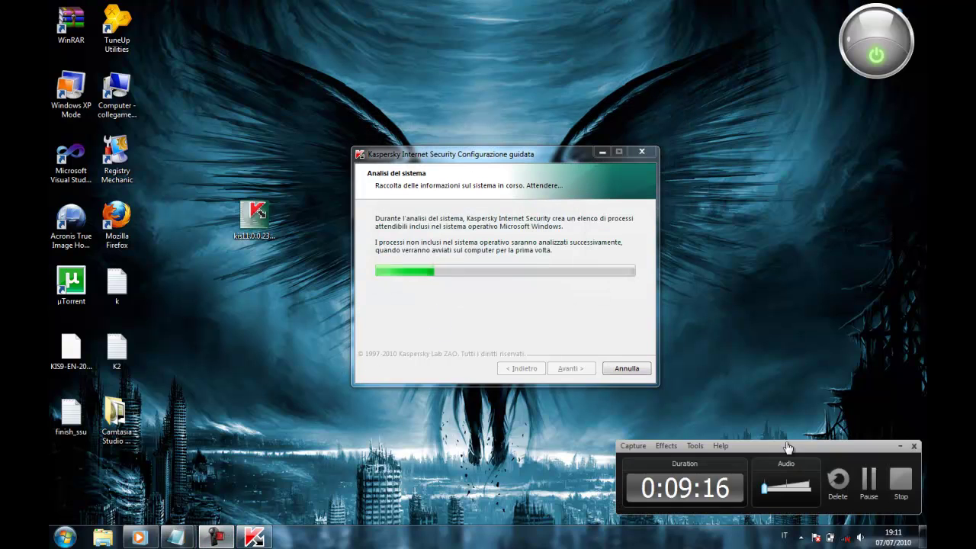